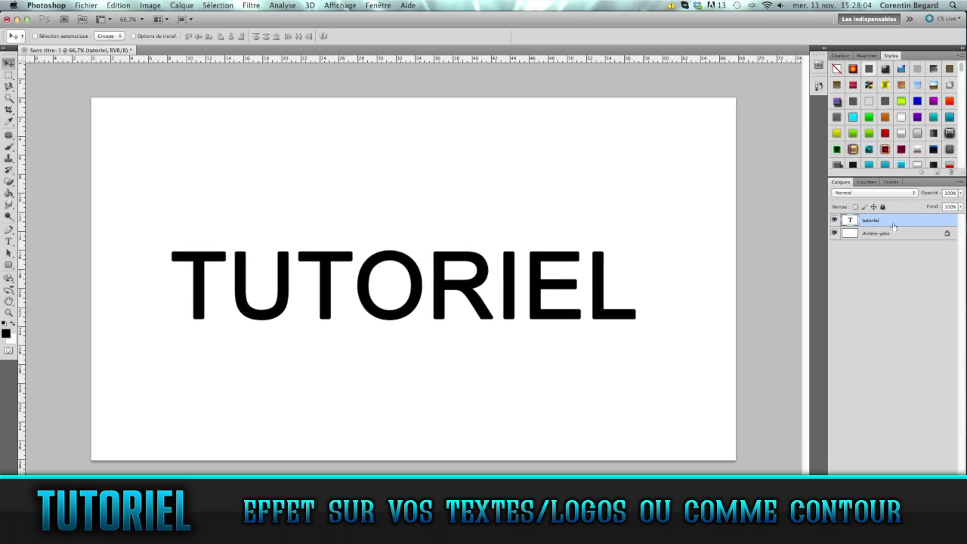
# - Apply the purple gradient preset layer style to the tutoriel text layer
pyautogui.doubleClick(909, 218)
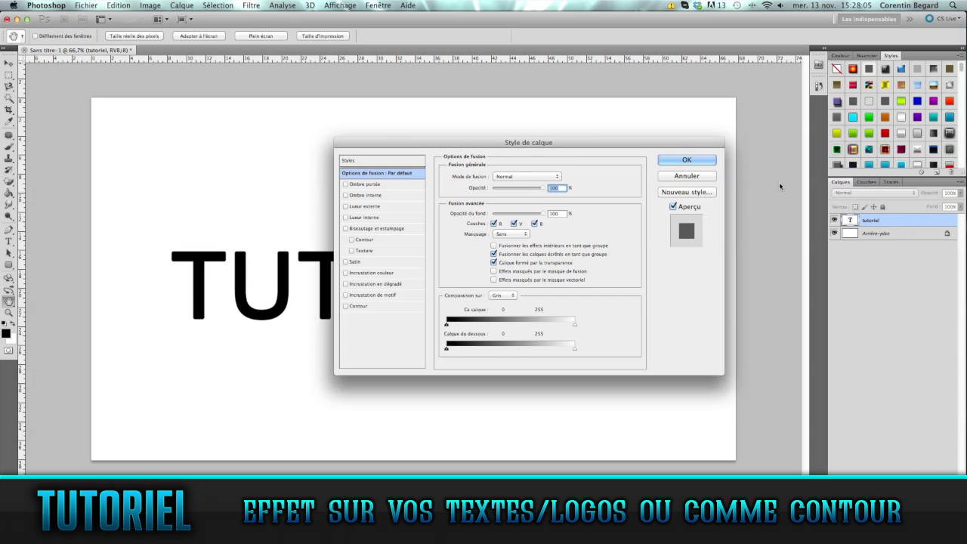
pyautogui.click(352, 159)
pyautogui.moveTo(507, 147); pyautogui.dragTo(708, 192)
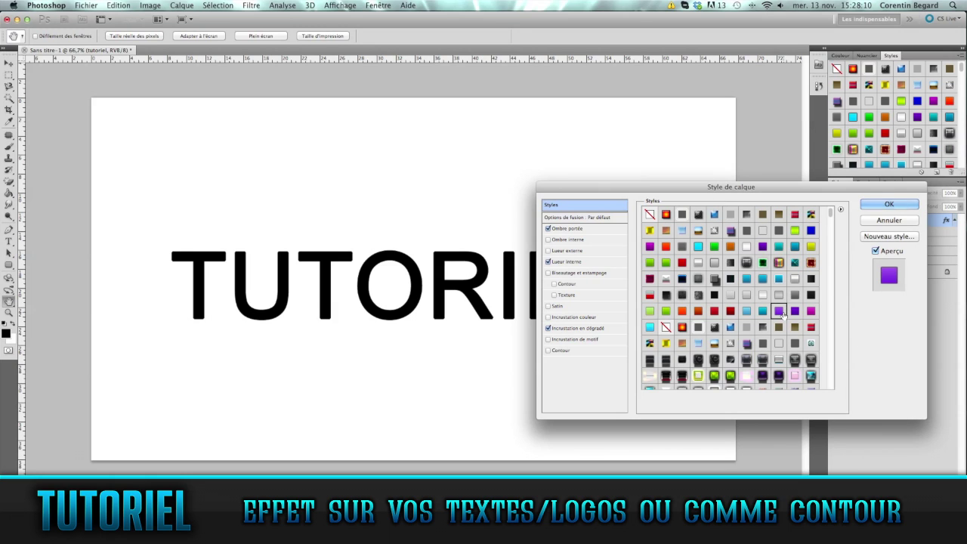
pyautogui.click(785, 311)
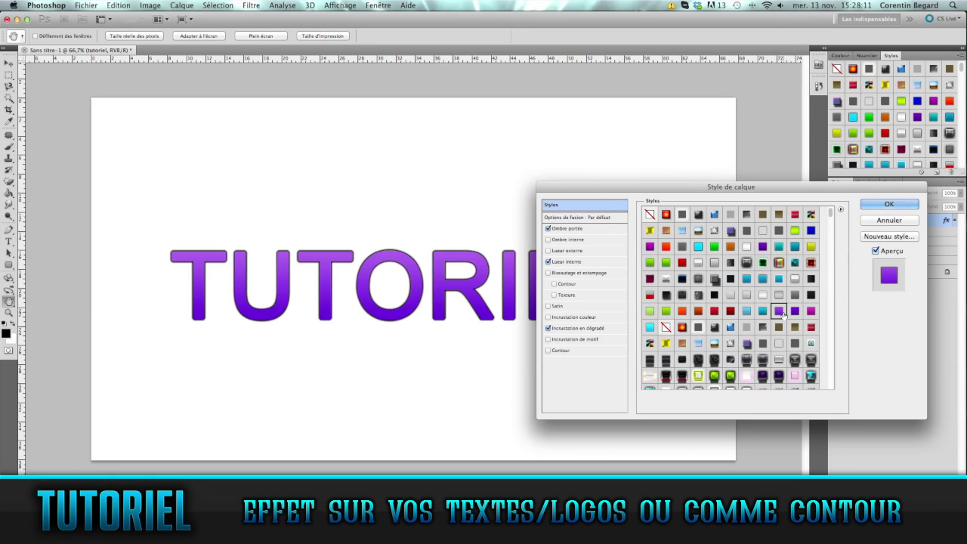
pyautogui.click(890, 205)
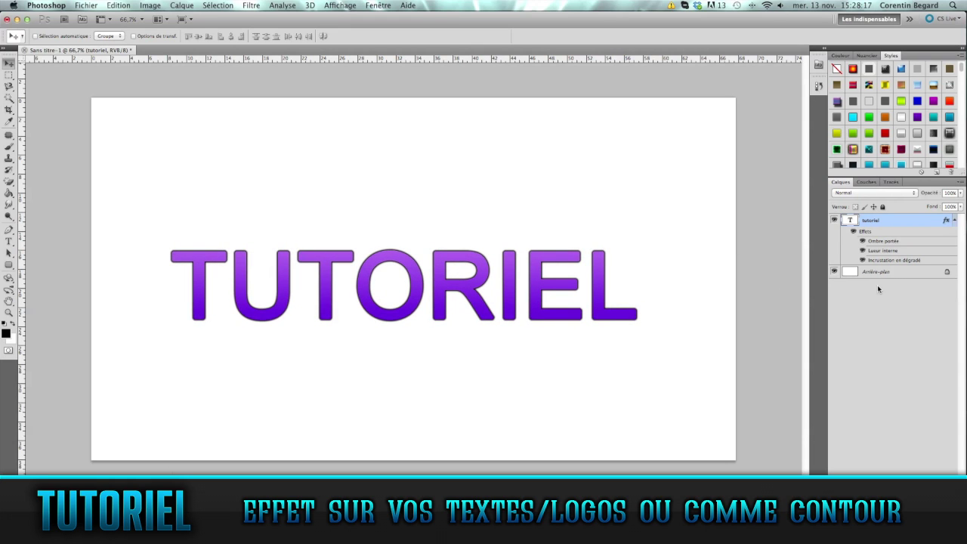
# - Duplicate the tutoriel text layer as "tutoriel copie" in the same document
pyautogui.rightClick(901, 221)
pyautogui.click(861, 248)
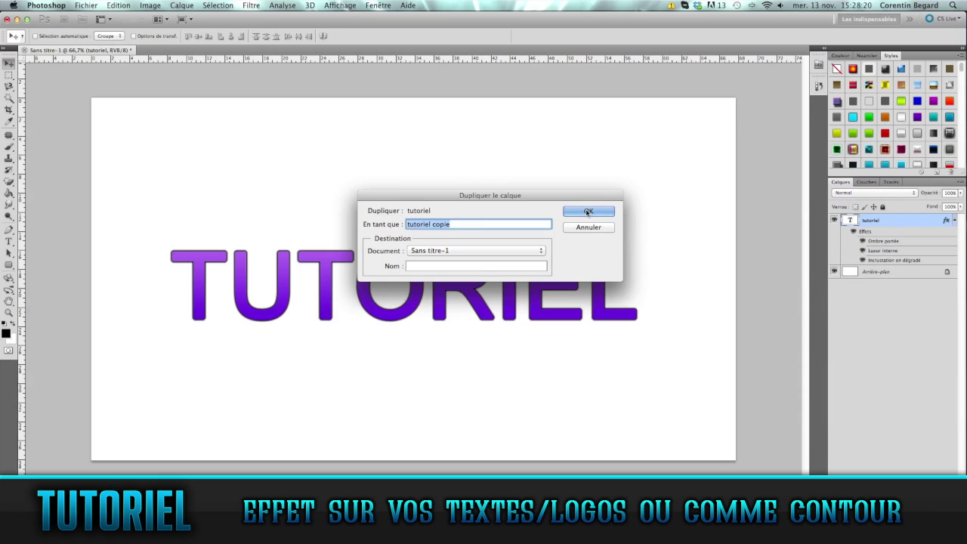
pyautogui.click(589, 213)
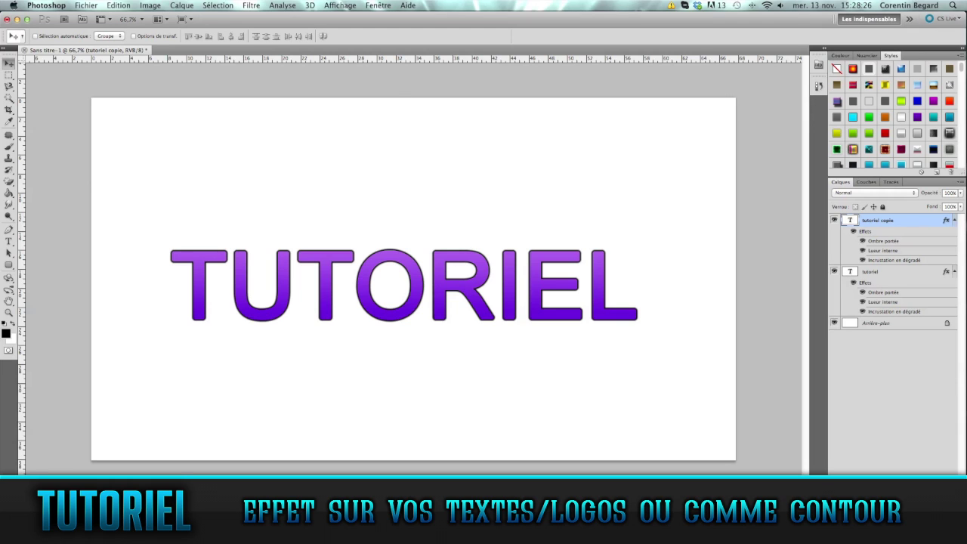
# - Start the Ondulation distortion filter on the tutoriel copie layer, rasterizing its text, and set the value to 999 %
pyautogui.click(255, 5)
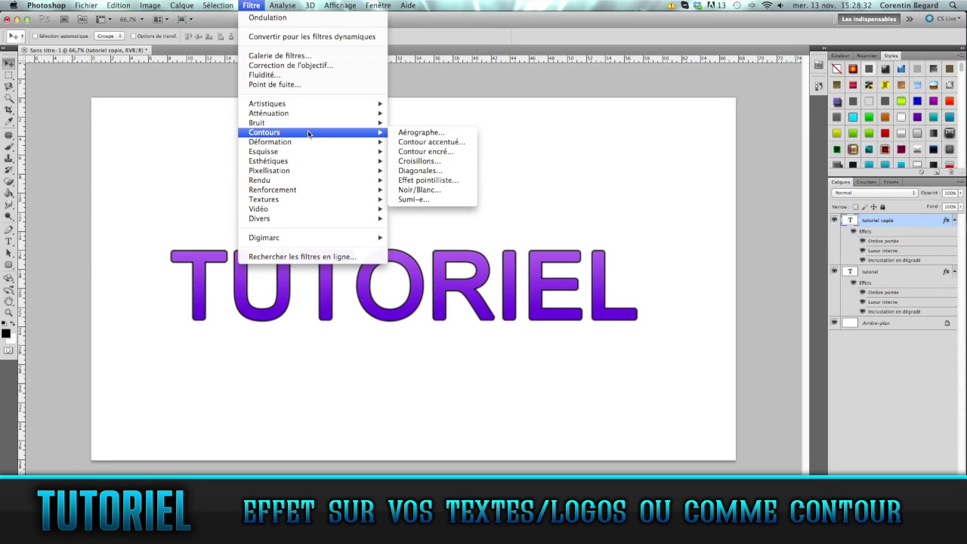
pyautogui.moveTo(308, 144)
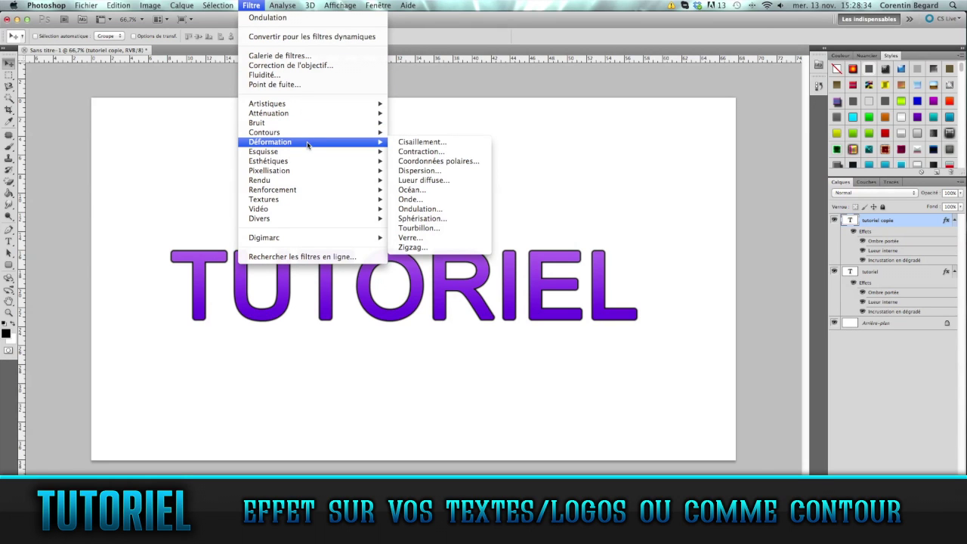
pyautogui.click(445, 210)
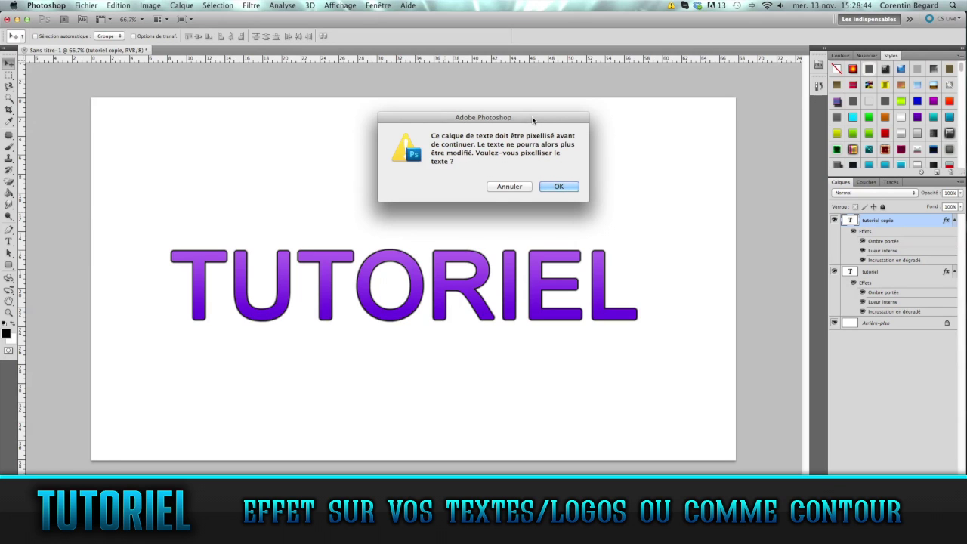
pyautogui.moveTo(532, 118); pyautogui.dragTo(536, 103)
pyautogui.click(562, 171)
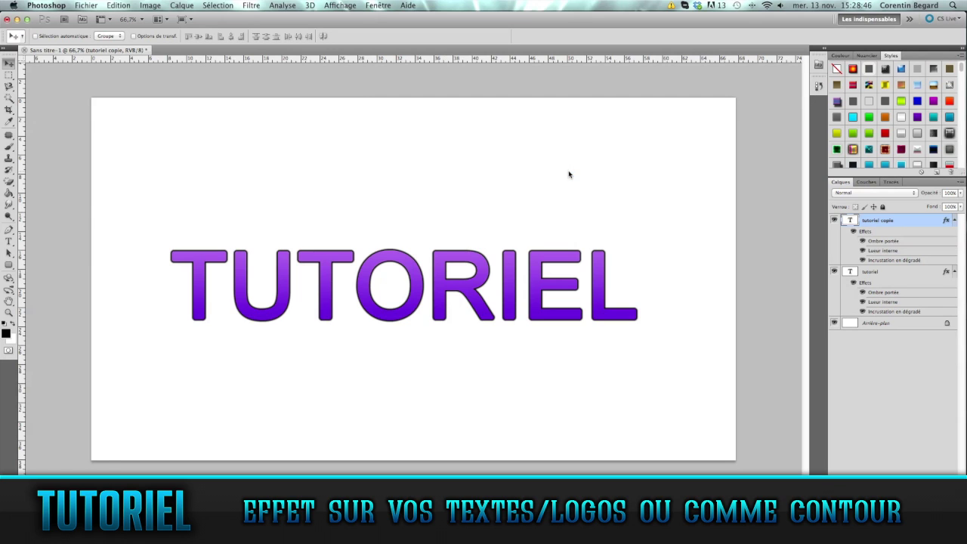
pyautogui.moveTo(515, 115); pyautogui.dragTo(574, 109)
pyautogui.moveTo(599, 271); pyautogui.dragTo(635, 274)
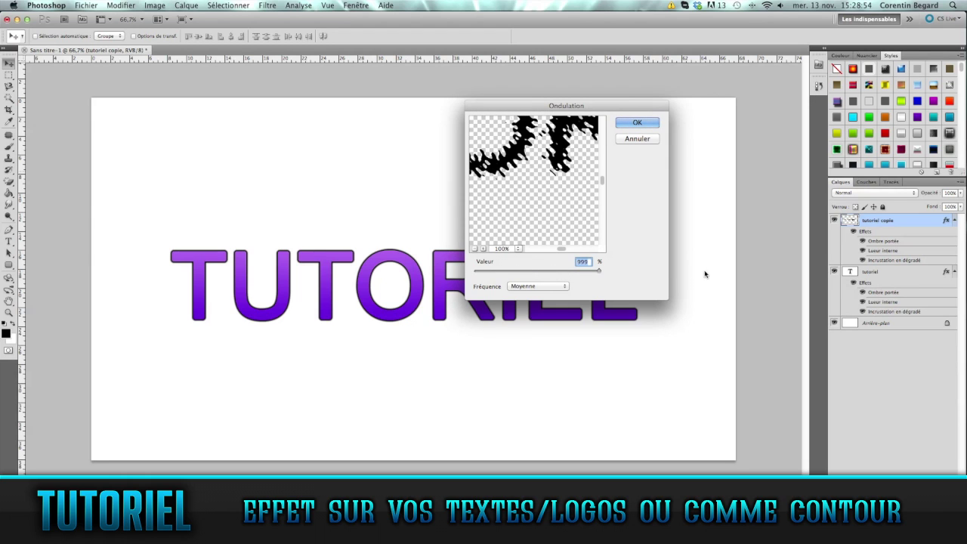
# - Try the Faible, Moyenne and Forte frequencies of the Ondulation filter, previewing them on the letter O
pyautogui.click(534, 287)
pyautogui.click(540, 279)
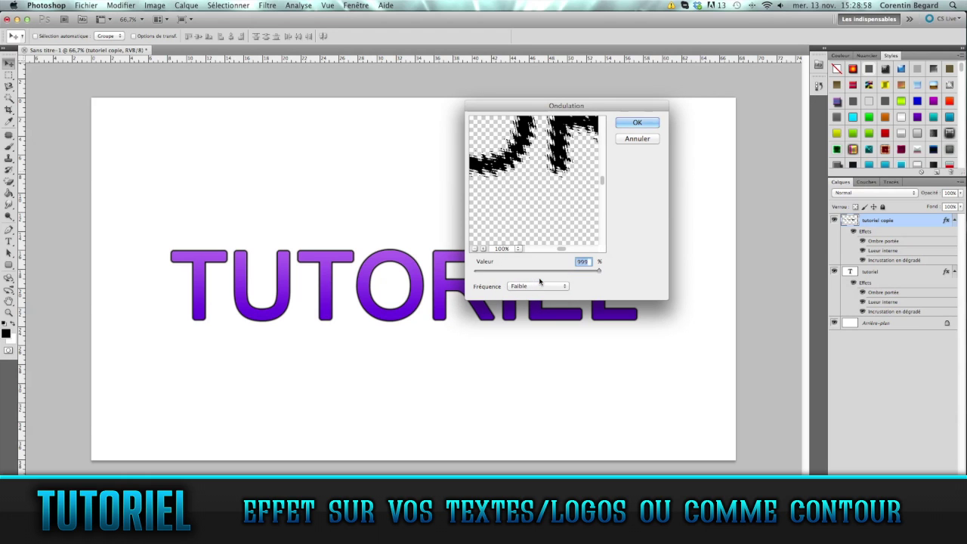
pyautogui.moveTo(563, 175); pyautogui.dragTo(599, 308)
pyautogui.click(540, 292)
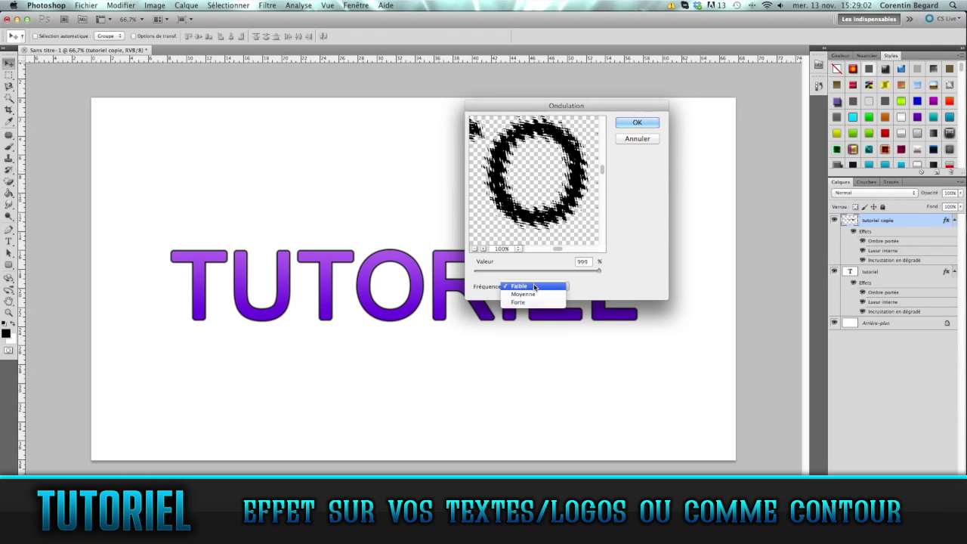
pyautogui.click(538, 296)
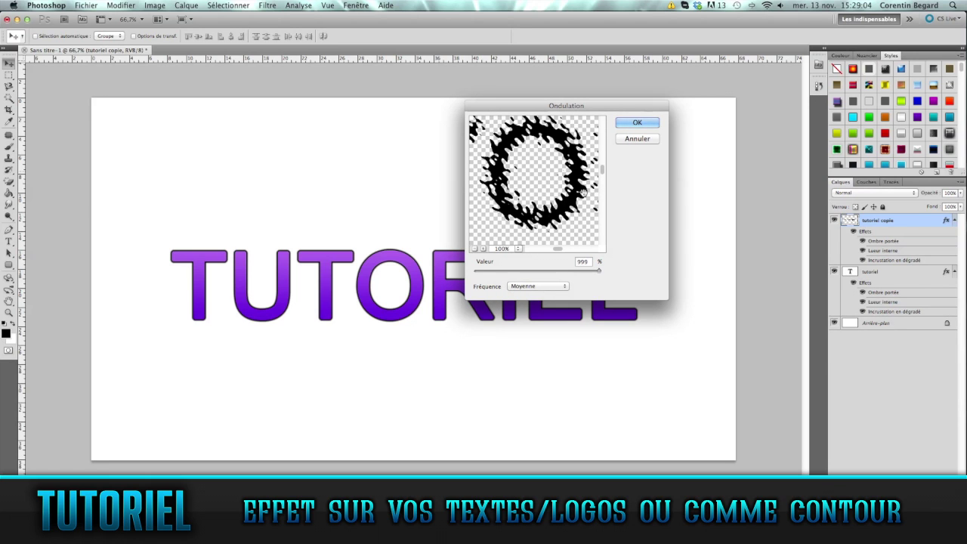
pyautogui.click(532, 294)
pyautogui.click(535, 296)
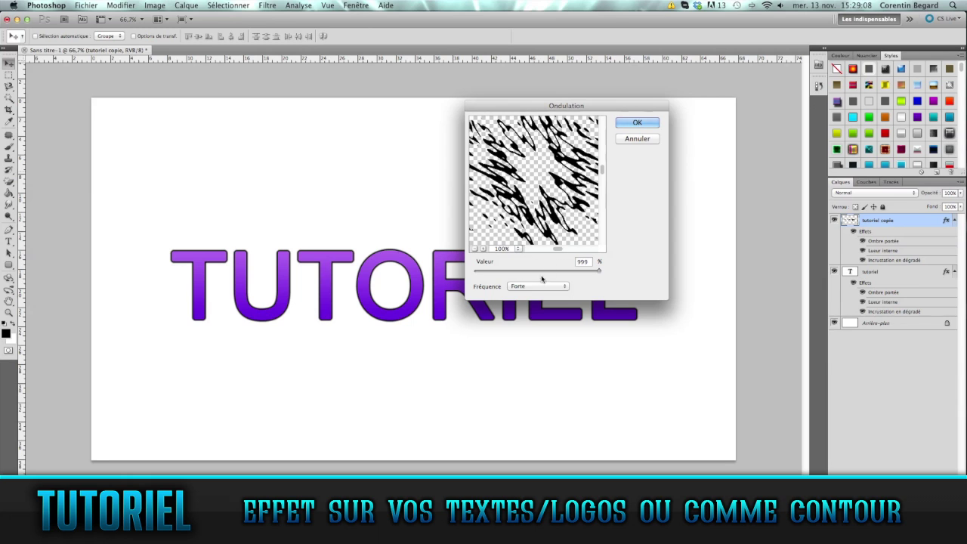
# - Try the Faible frequency again and inspect its ripple on the letters T and O in the filter preview
pyautogui.click(539, 288)
pyautogui.click(545, 272)
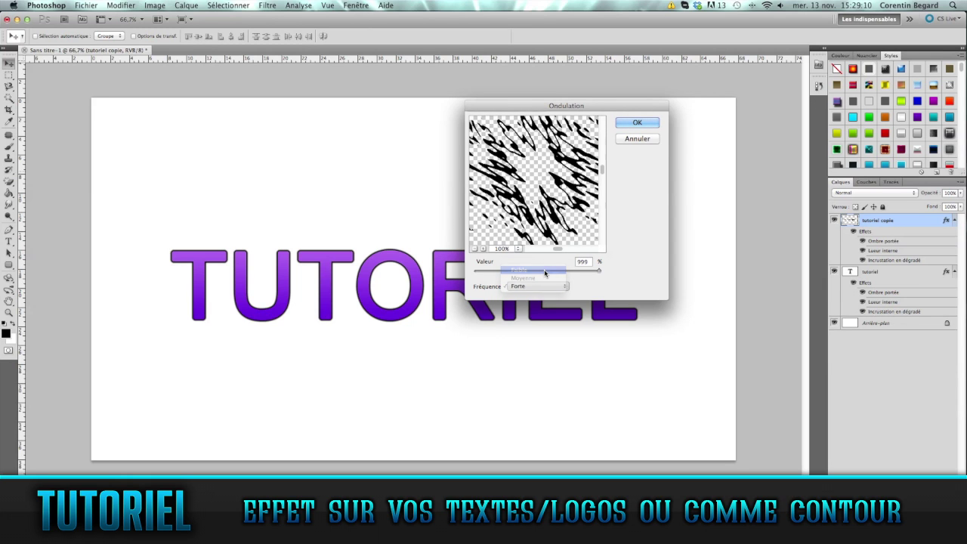
pyautogui.moveTo(547, 191); pyautogui.dragTo(582, 208)
pyautogui.click(523, 178)
pyautogui.moveTo(523, 179); pyautogui.dragTo(548, 166)
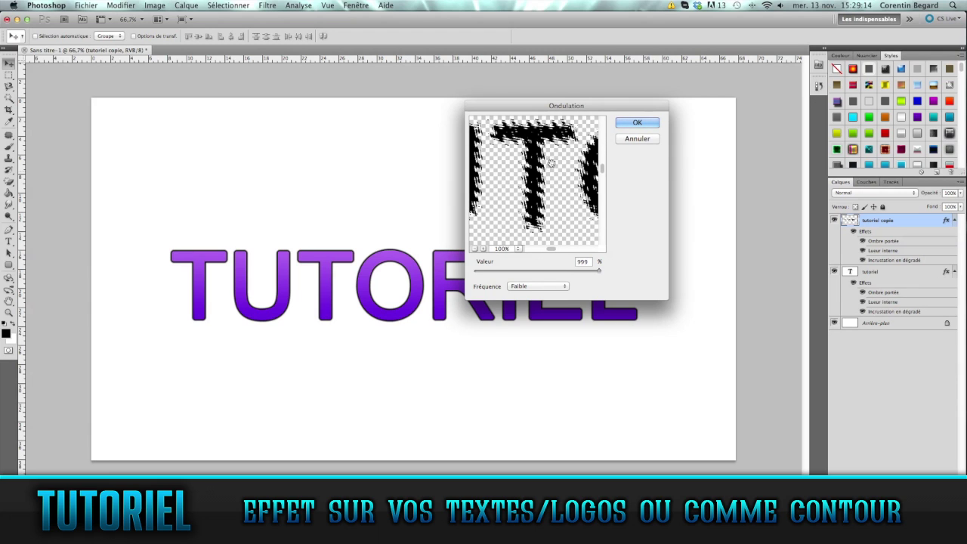
pyautogui.moveTo(565, 168); pyautogui.dragTo(523, 180)
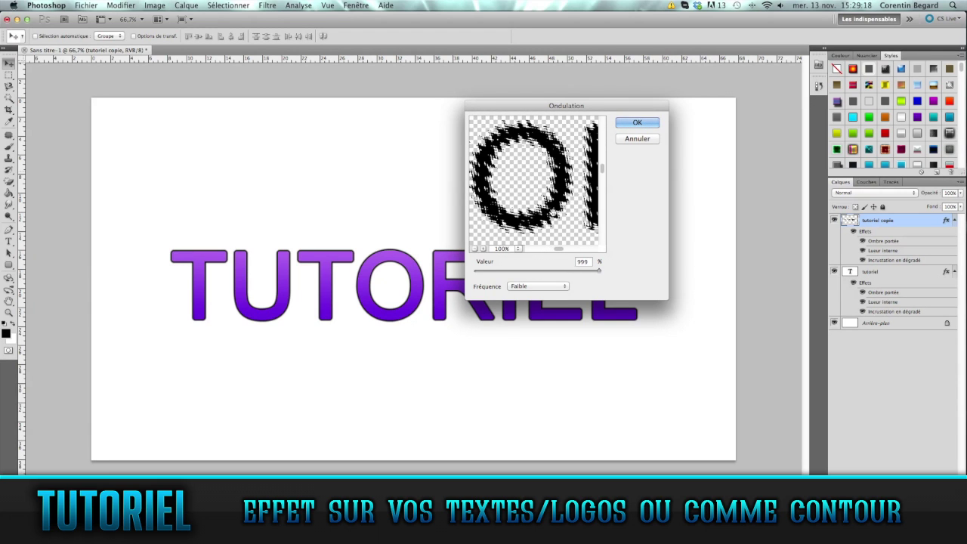
# - Set the Ondulation frequency to Moyenne and compare the letter O with and without the ripple
pyautogui.click(542, 286)
pyautogui.click(539, 295)
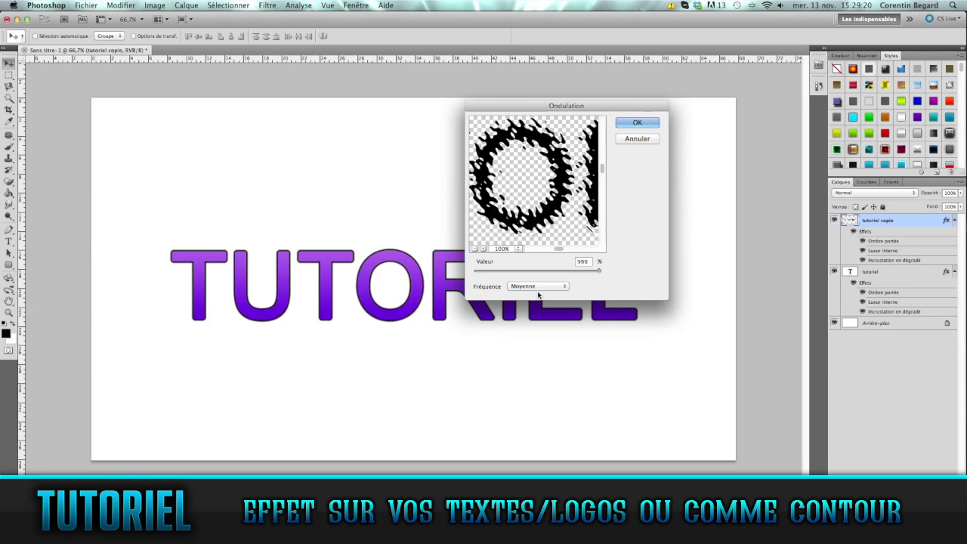
pyautogui.click(526, 201)
pyautogui.click(555, 201)
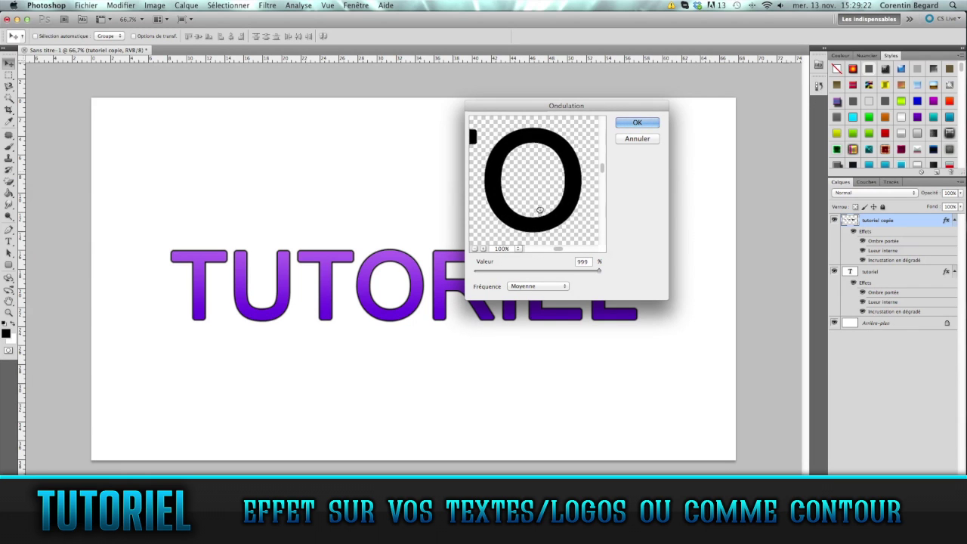
# - Apply the Ondulation filter with a value of 999 %, and move the rippled copy below the original tutoriel layer
pyautogui.moveTo(587, 271); pyautogui.dragTo(567, 270)
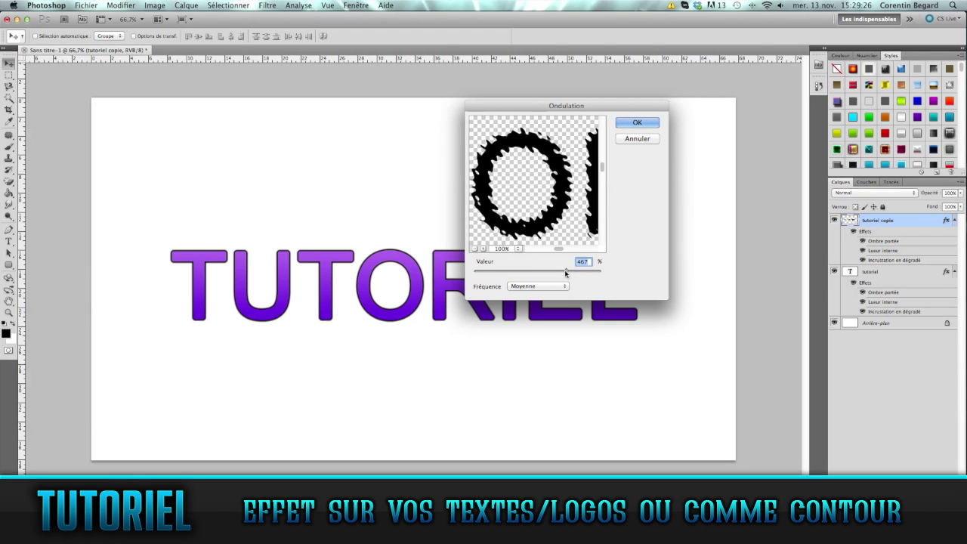
pyautogui.moveTo(566, 274); pyautogui.dragTo(618, 275)
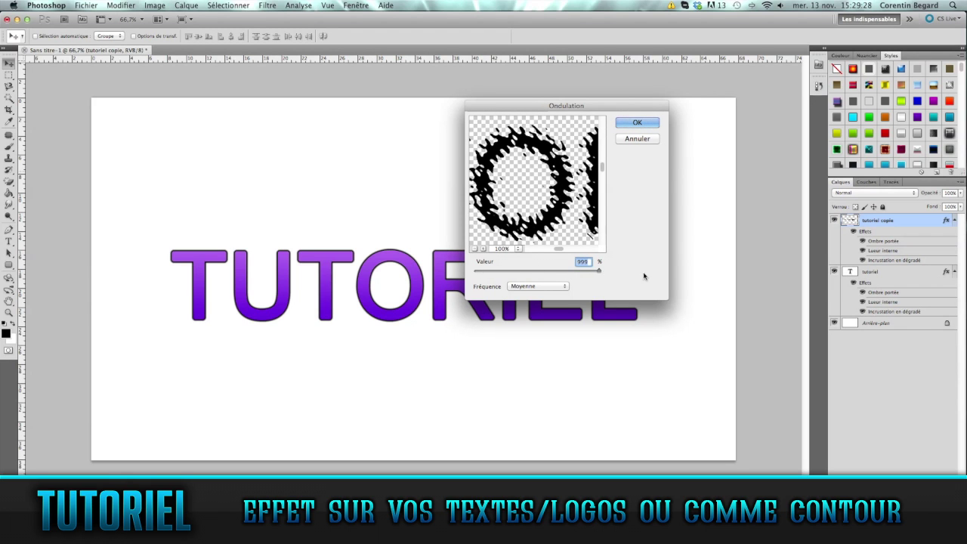
pyautogui.moveTo(520, 174); pyautogui.dragTo(545, 170)
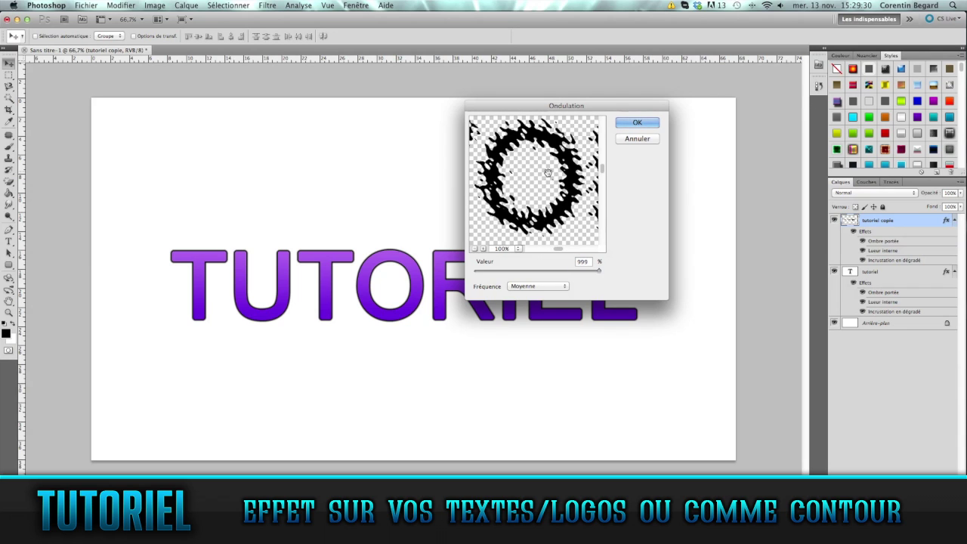
pyautogui.click(648, 124)
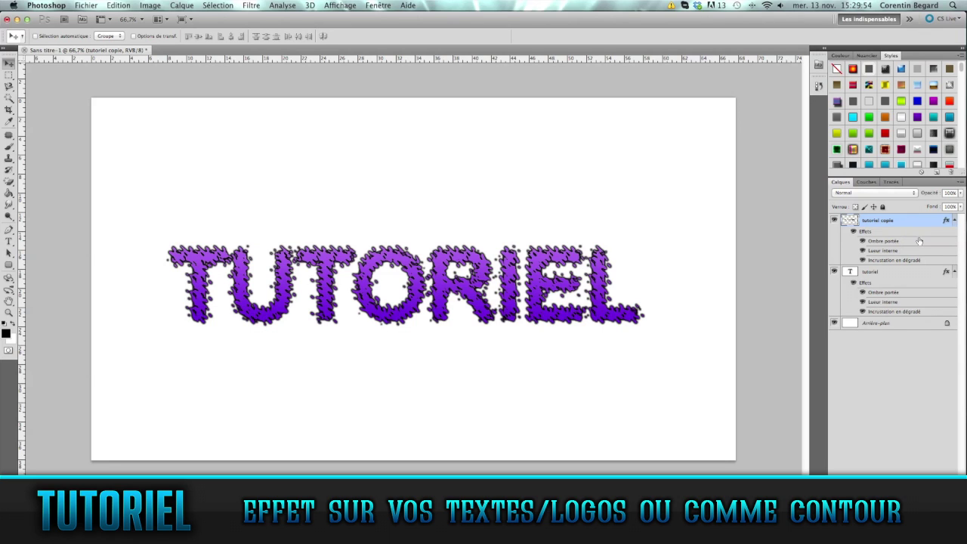
pyautogui.moveTo(914, 225); pyautogui.dragTo(914, 297)
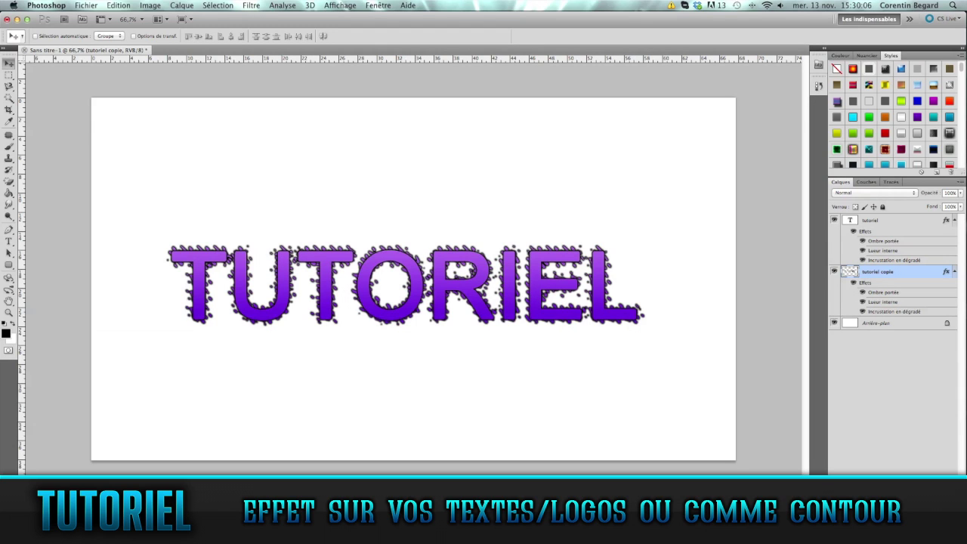
# - Open the file logo.psd from the Bureau folder
pyautogui.click(85, 5)
pyautogui.click(96, 28)
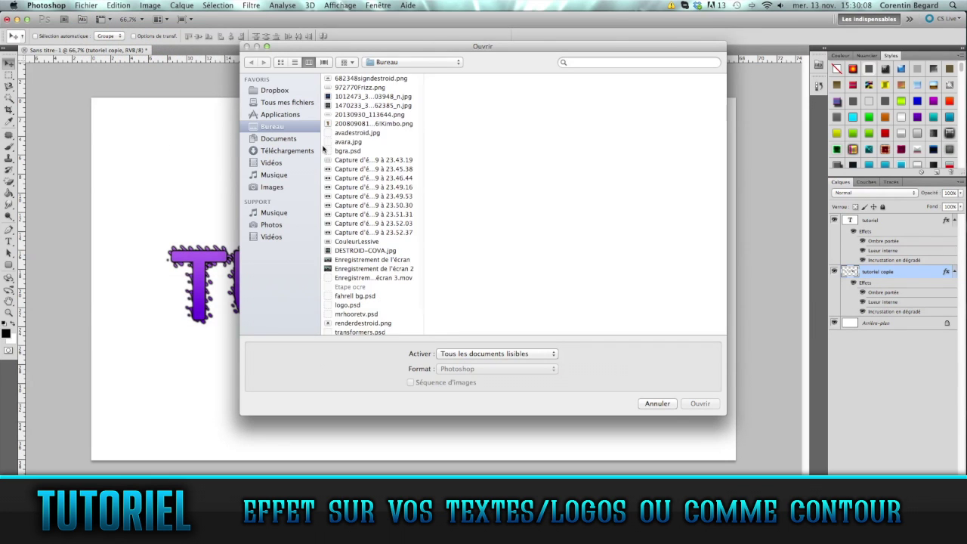
pyautogui.scroll(-3, 416, 221)
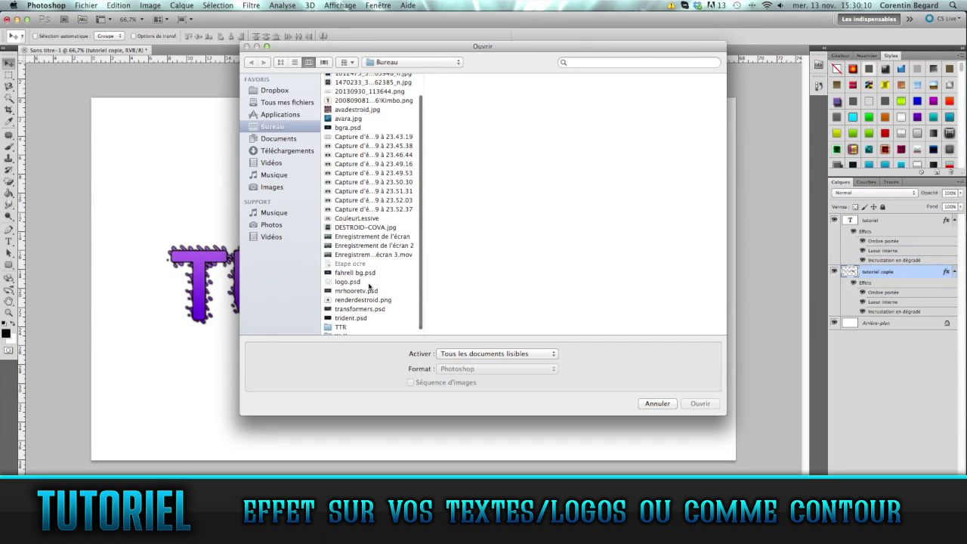
pyautogui.click(370, 284)
pyautogui.click(700, 404)
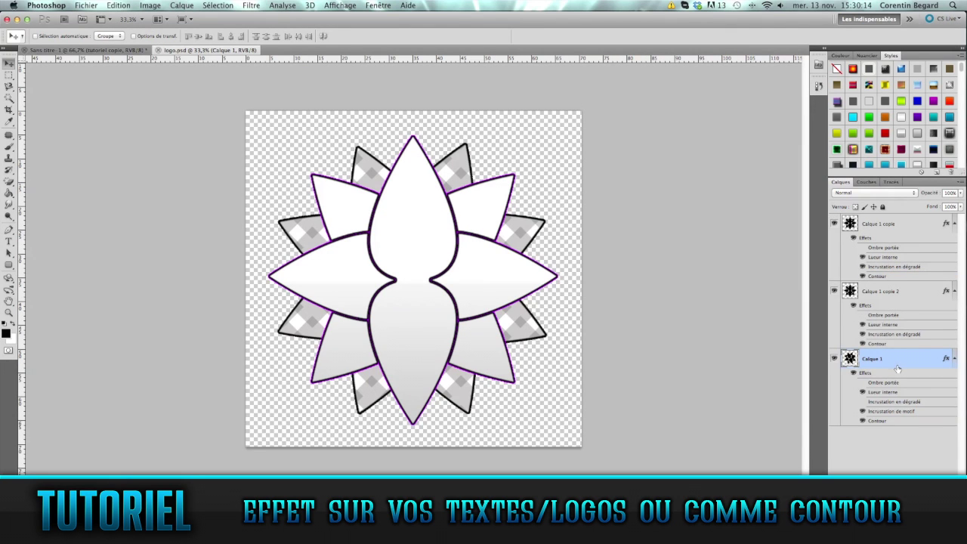
# - Remove all layer effects from the logo's Calque 1 layer by applying the empty preset style
pyautogui.doubleClick(898, 369)
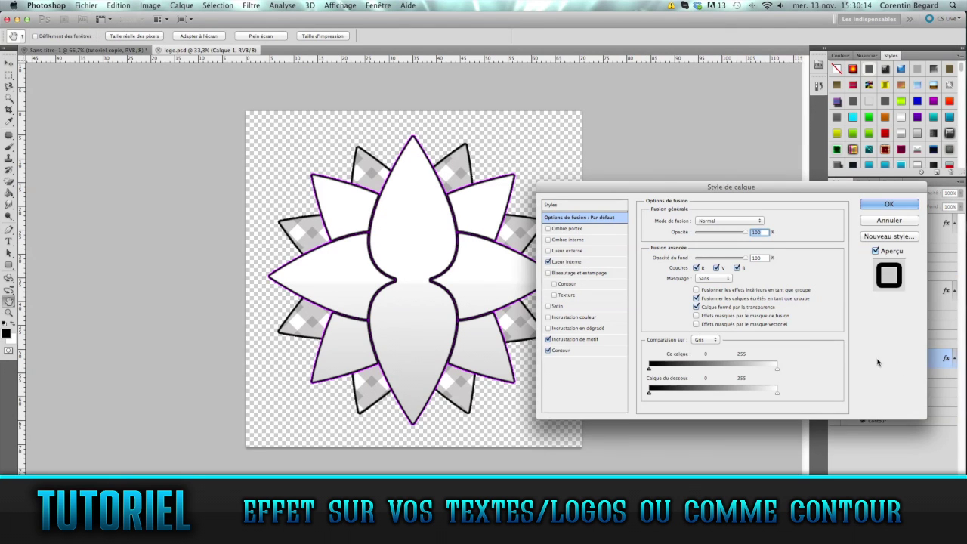
pyautogui.click(578, 205)
pyautogui.click(650, 214)
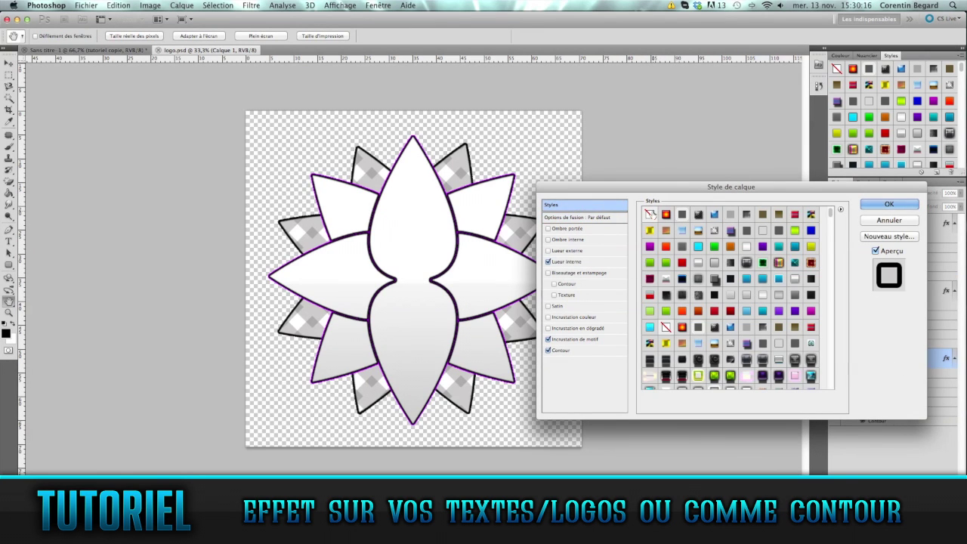
pyautogui.click(888, 205)
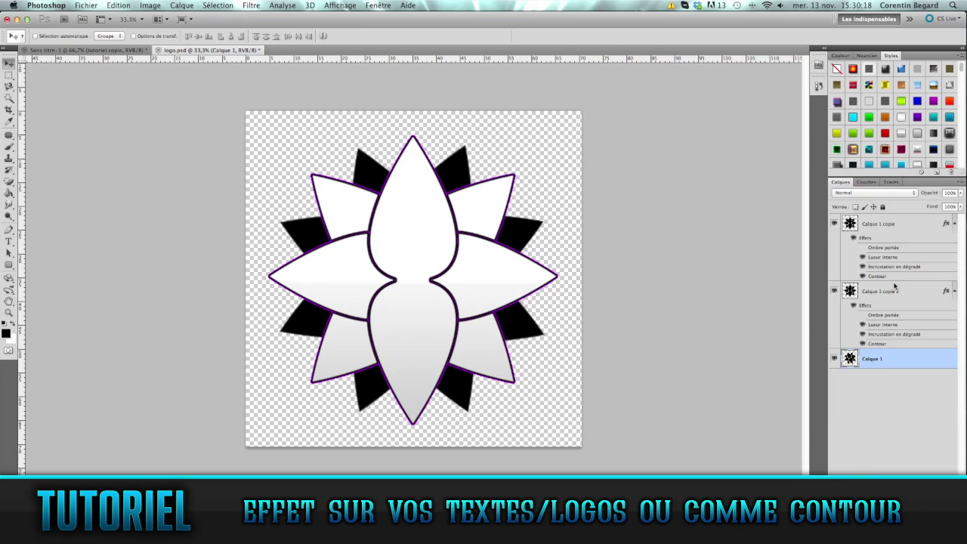
# - Remove all layer effects from the Calque 1 copie 2 layer by applying the empty preset style
pyautogui.doubleClick(907, 302)
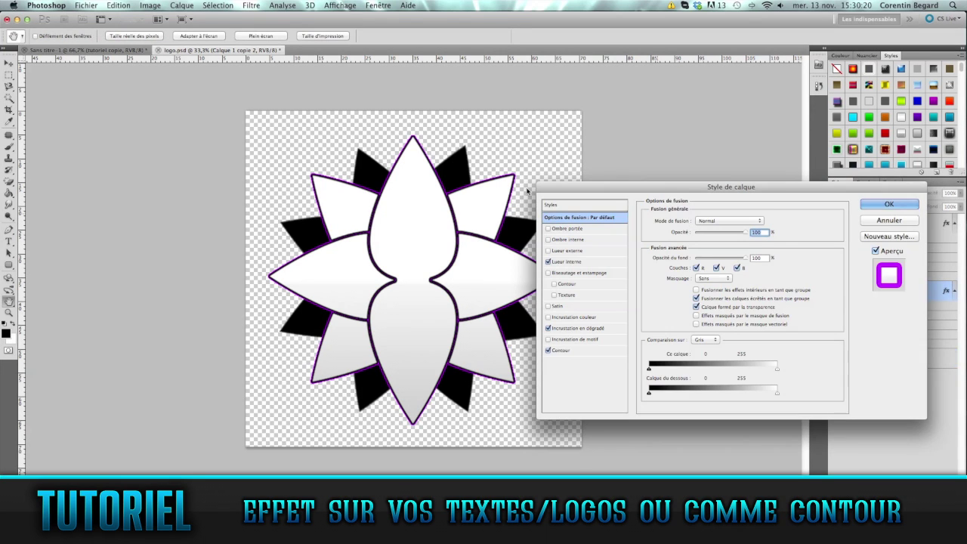
pyautogui.click(561, 207)
pyautogui.click(650, 214)
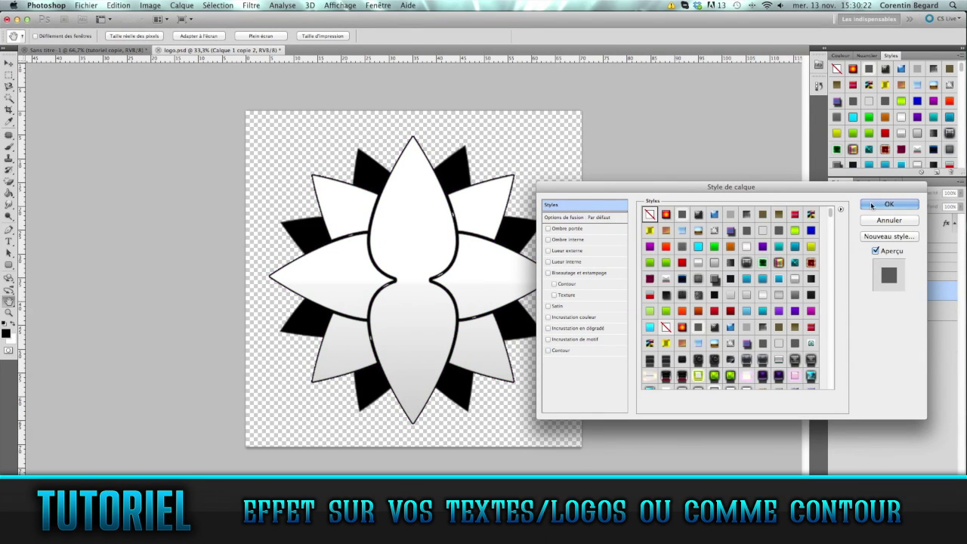
pyautogui.click(890, 204)
# - Remove all layer effects from the Calque 1 copie layer by applying the empty preset style
pyautogui.doubleClick(907, 241)
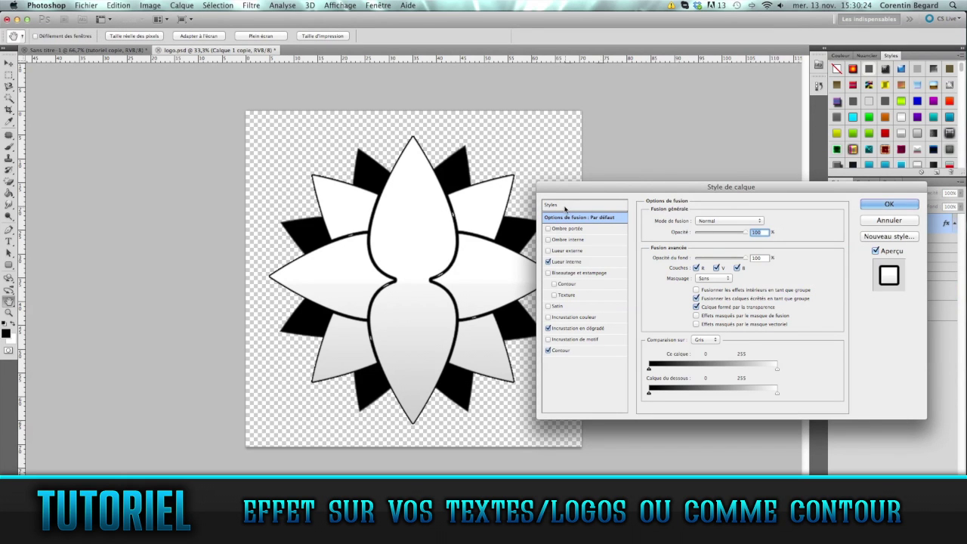
pyautogui.click(601, 205)
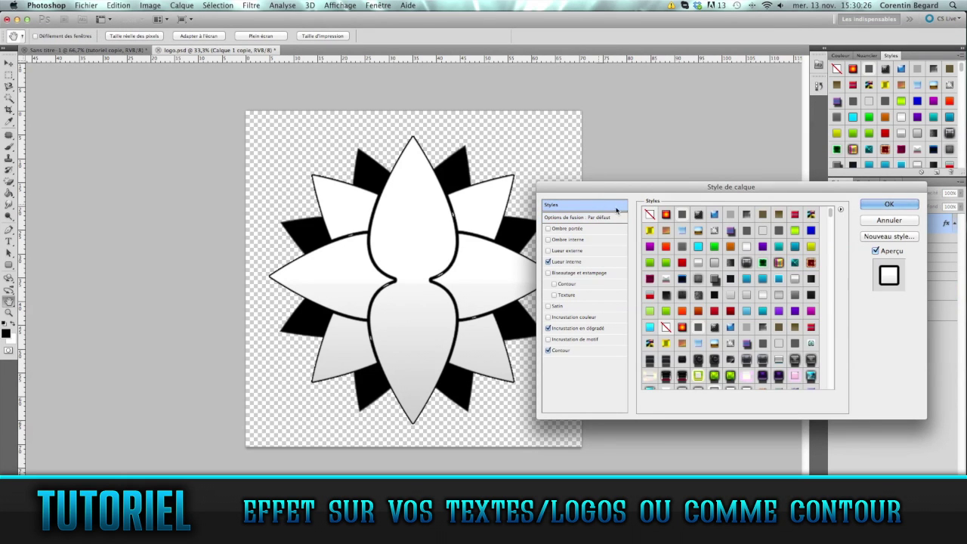
pyautogui.click(649, 215)
pyautogui.click(889, 204)
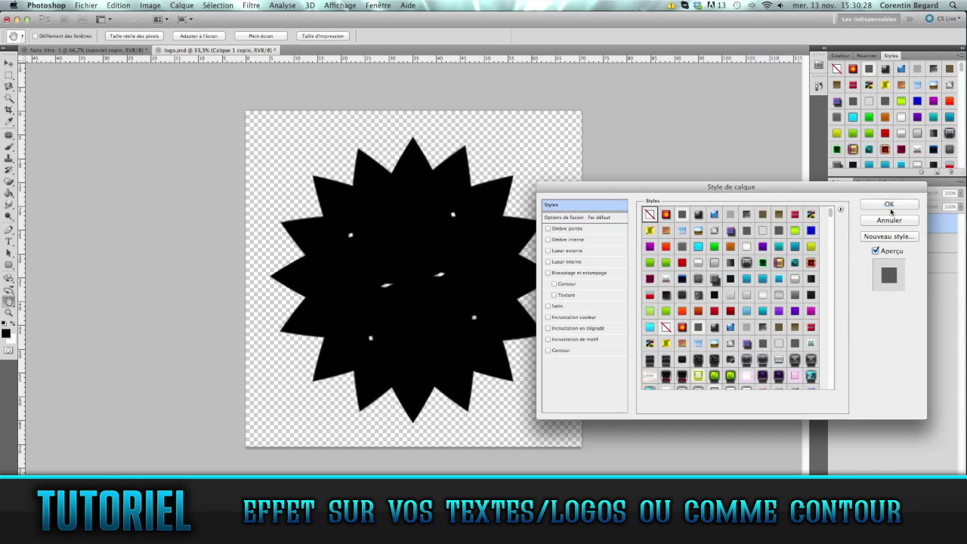
# - Select all three logo layers and copy them together into the Sans titre-1 document
pyautogui.click(906, 263)
pyautogui.keyDown('shift'); pyautogui.click(908, 243); pyautogui.keyUp('shift')
pyautogui.keyDown('shift'); pyautogui.click(879, 224); pyautogui.keyUp('shift')
pyautogui.moveTo(402, 204); pyautogui.dragTo(511, 186)
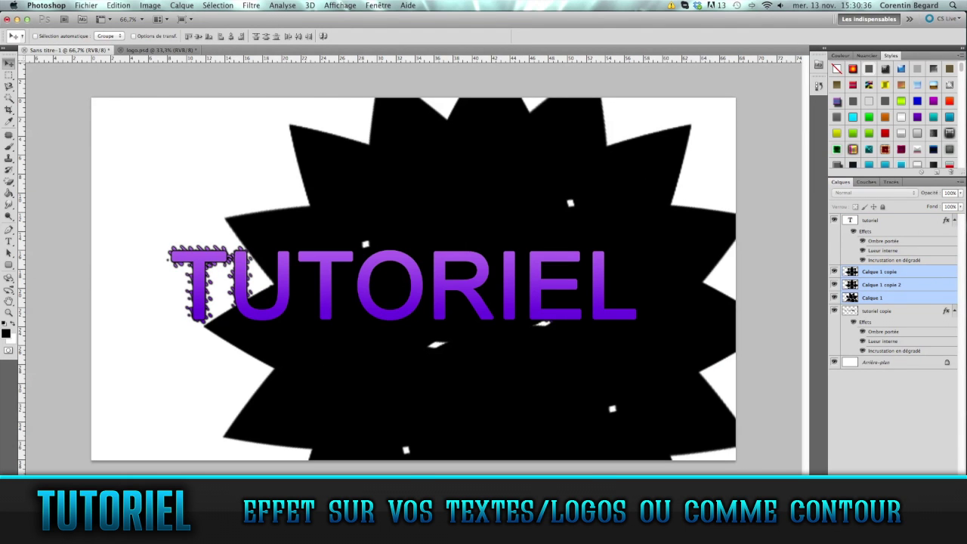
# - Scale the logo layers proportionally to about 38 %, position them in the upper middle of the canvas, and apply the transformation
pyautogui.click(118, 6)
pyautogui.click(198, 218)
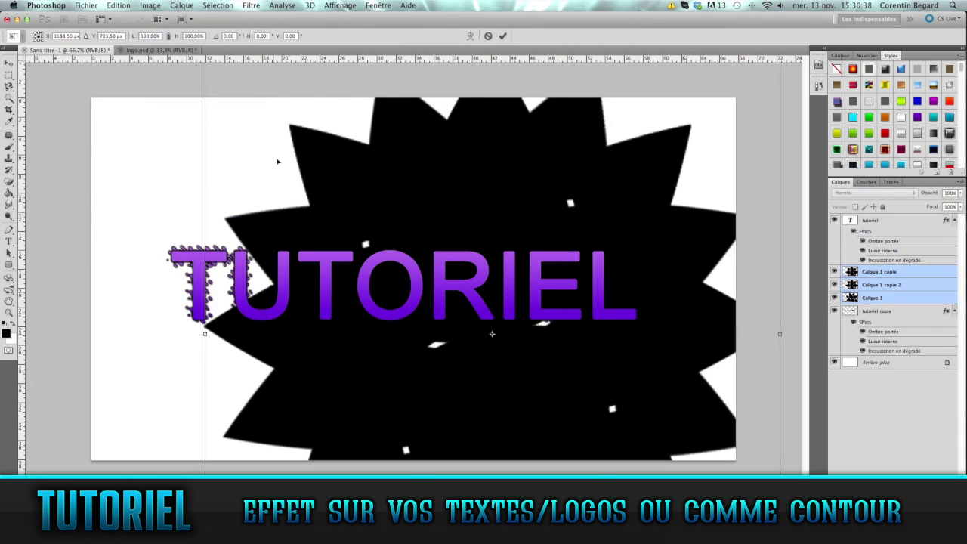
pyautogui.moveTo(277, 161); pyautogui.dragTo(334, 204)
pyautogui.moveTo(275, 113); pyautogui.dragTo(635, 474)
pyautogui.moveTo(734, 371); pyautogui.dragTo(725, 369)
pyautogui.moveTo(675, 465); pyautogui.dragTo(346, 129)
pyautogui.click(9, 64)
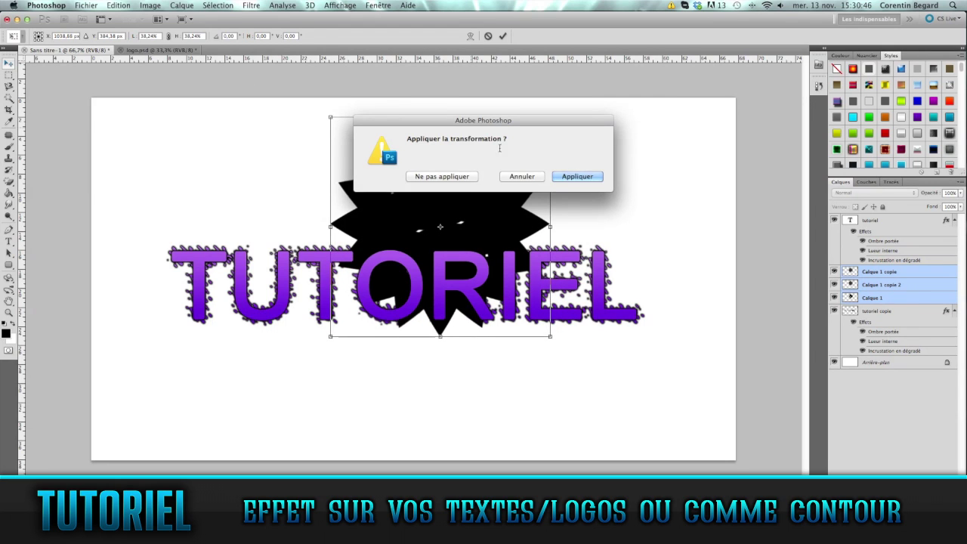
pyautogui.click(574, 178)
# - Place the tutoriel layer beneath the logo layers, and move both text layers down the canvas below the logo
pyautogui.click(905, 224)
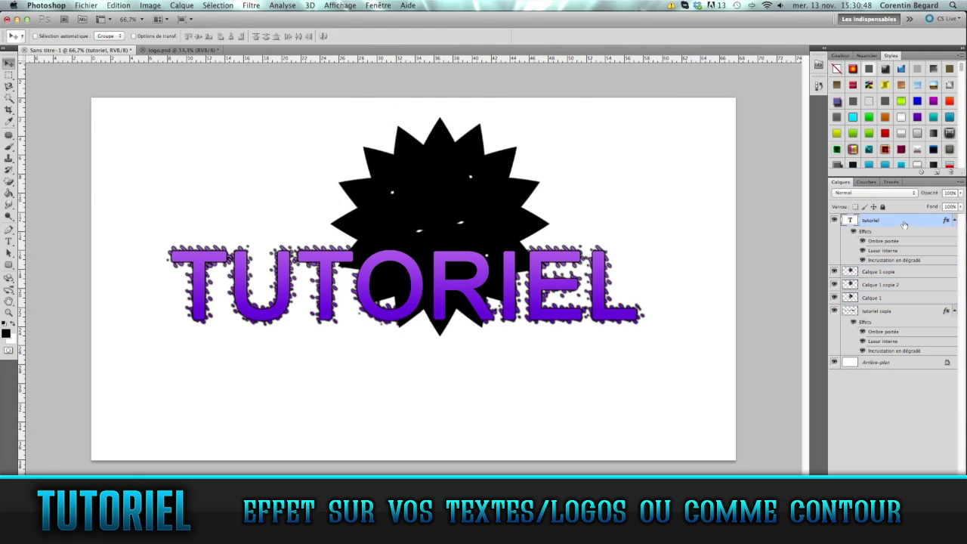
pyautogui.moveTo(906, 225); pyautogui.dragTo(908, 302)
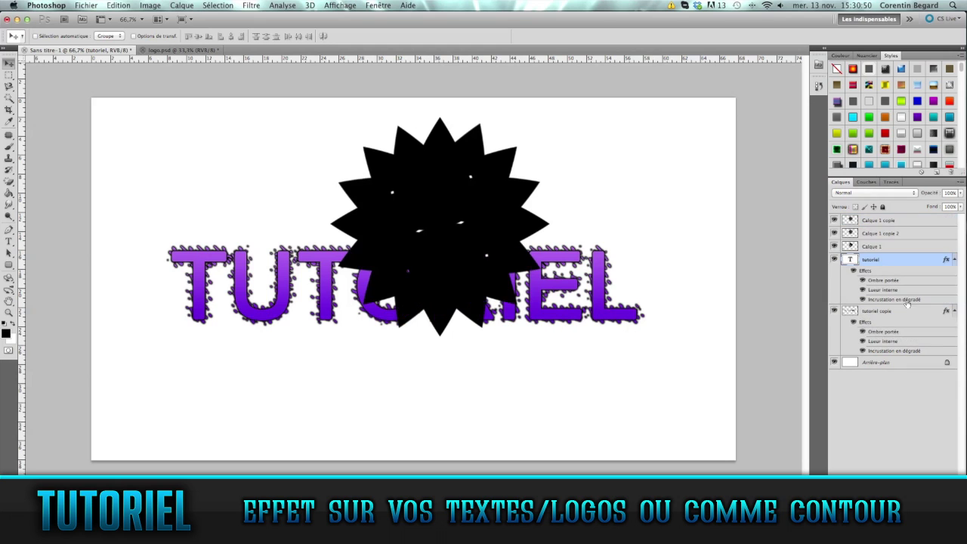
pyautogui.keyDown('shift'); pyautogui.click(908, 313); pyautogui.keyUp('shift')
pyautogui.moveTo(453, 279); pyautogui.dragTo(465, 403)
# - Apply the light grey gradient preset style to the logo's Calque 1 layer
pyautogui.click(899, 247)
pyautogui.doubleClick(913, 251)
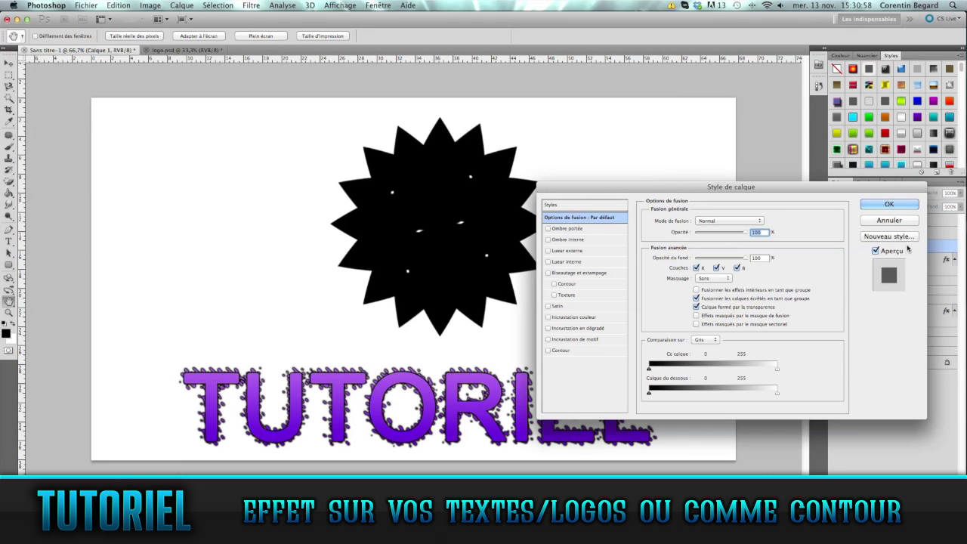
pyautogui.moveTo(605, 183); pyautogui.dragTo(647, 111)
pyautogui.click(618, 129)
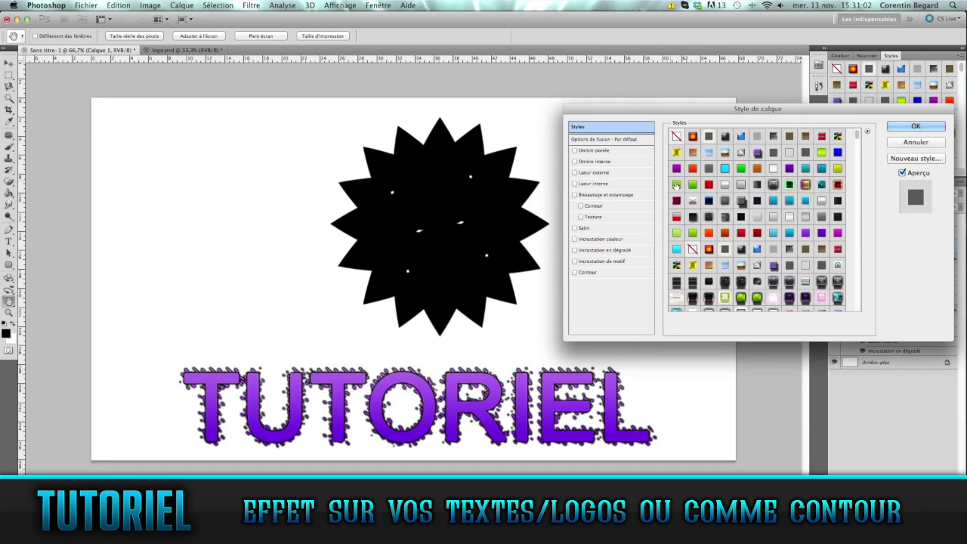
pyautogui.click(676, 185)
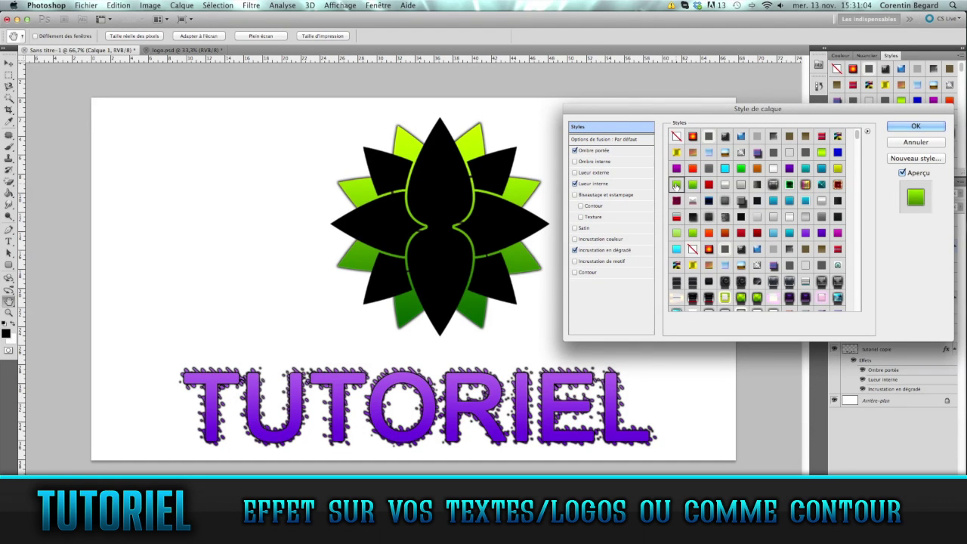
pyautogui.click(806, 233)
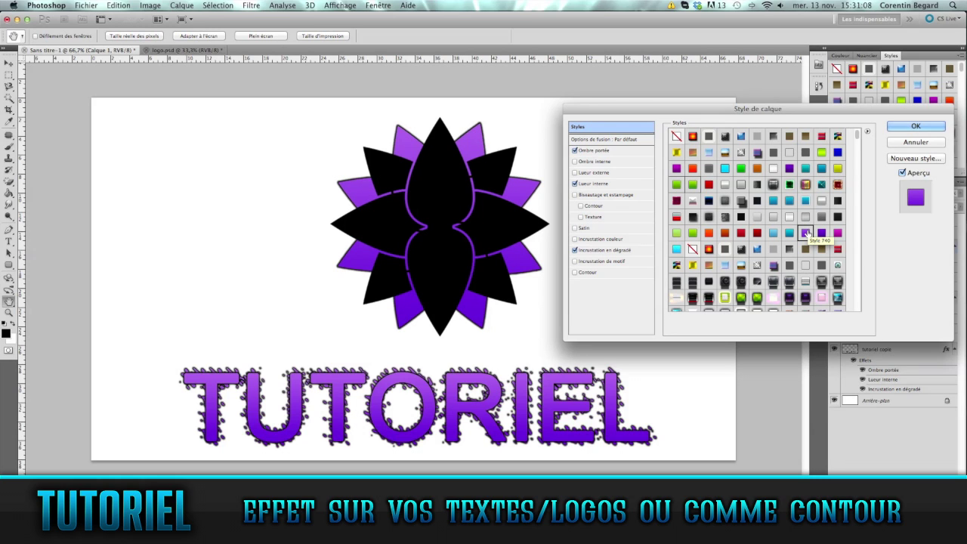
pyautogui.click(773, 218)
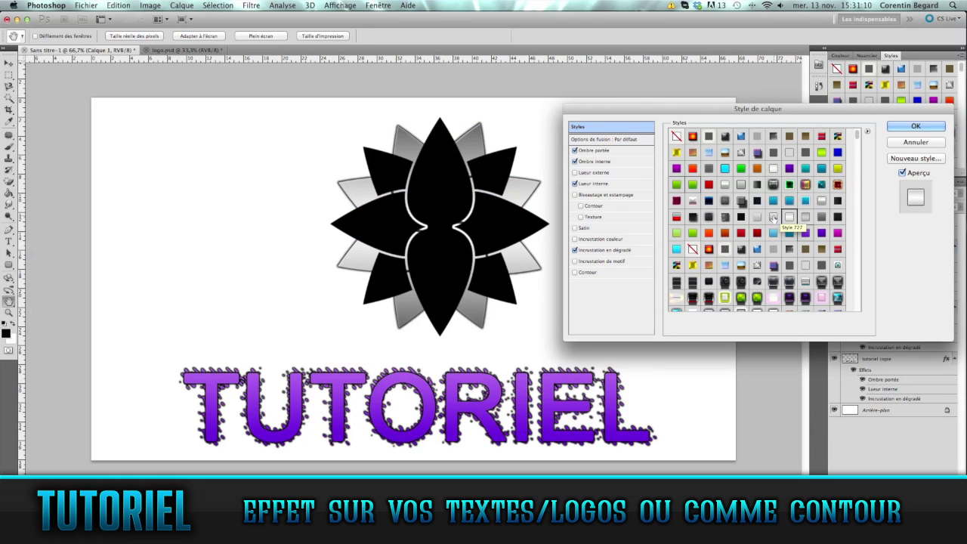
pyautogui.click(799, 218)
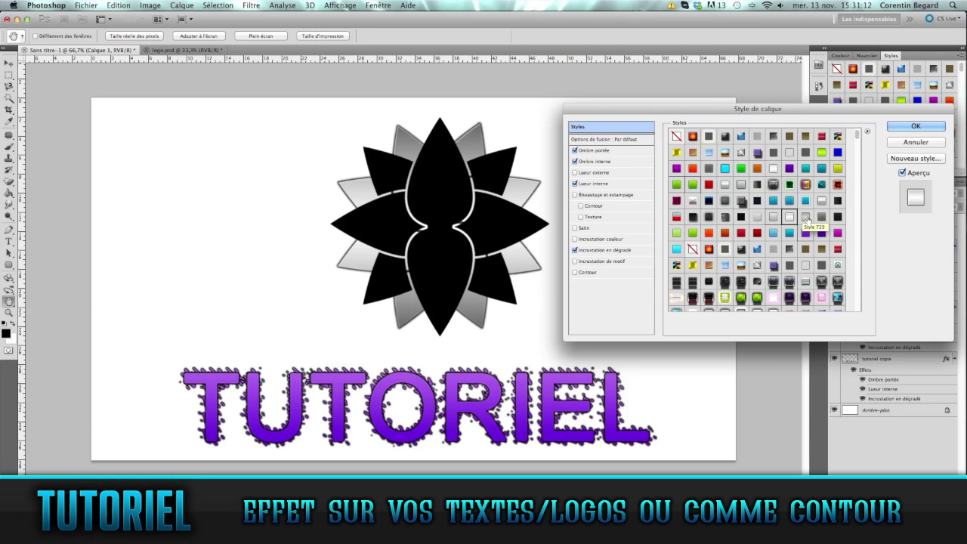
pyautogui.click(907, 127)
pyautogui.doubleClick(918, 235)
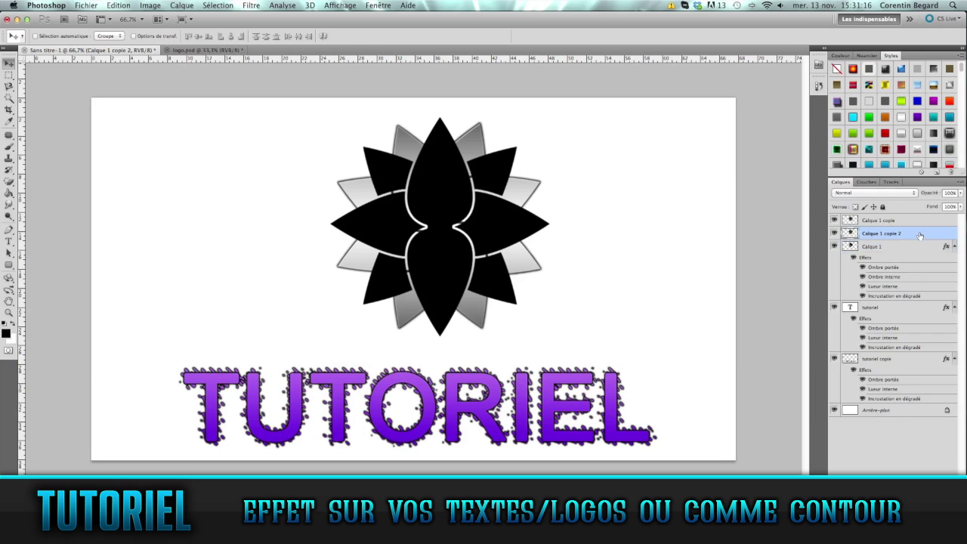
pyautogui.click(580, 127)
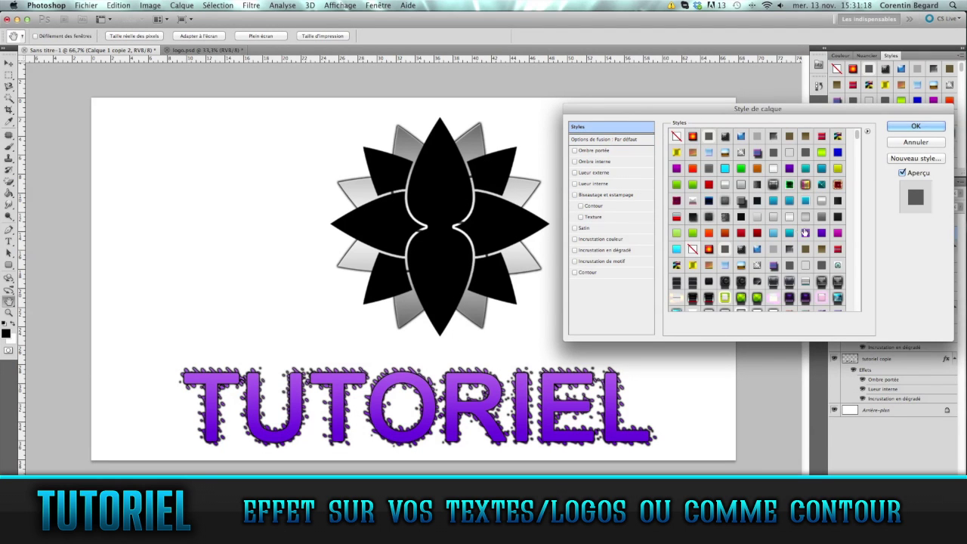
pyautogui.click(806, 233)
pyautogui.click(916, 142)
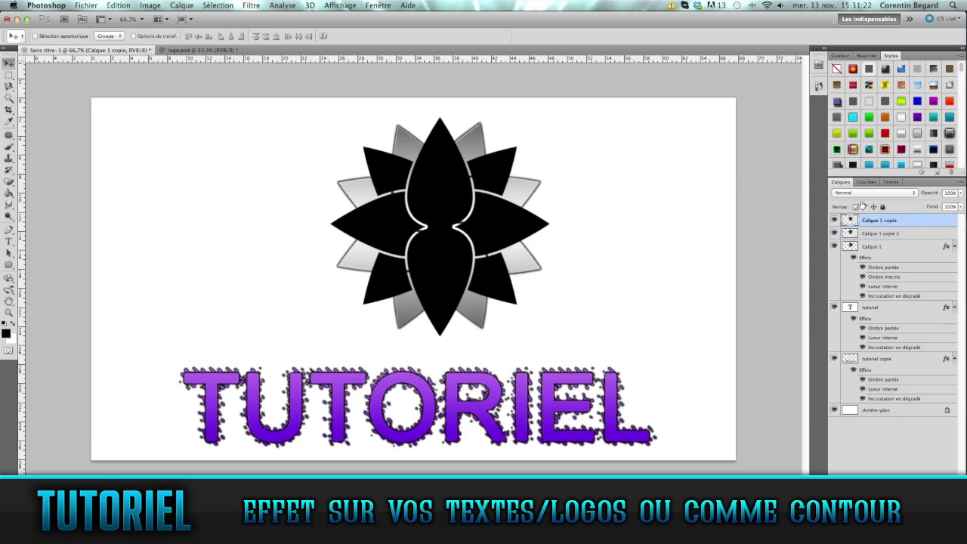
# - Apply the purple gradient preset Style 740 to the Calque 1 copie layer
pyautogui.doubleClick(850, 220)
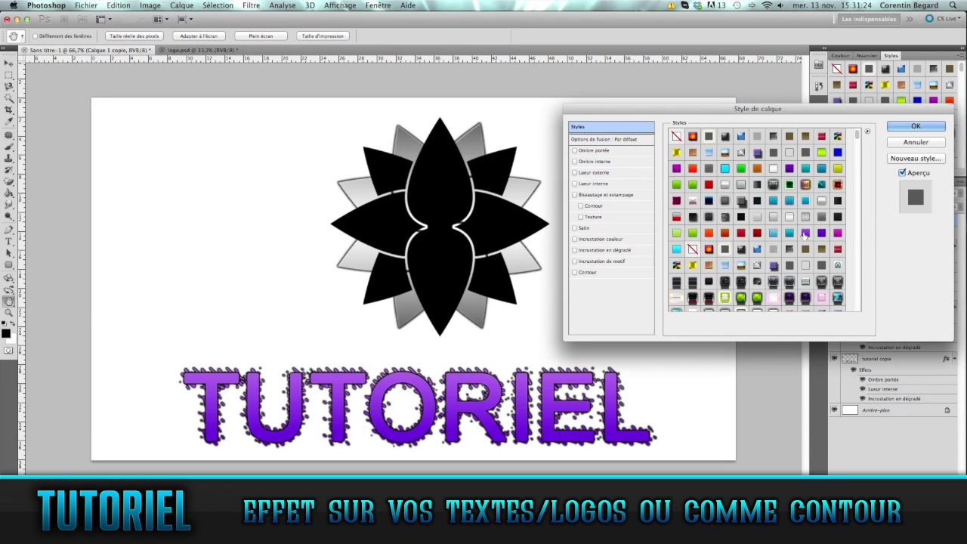
pyautogui.click(806, 233)
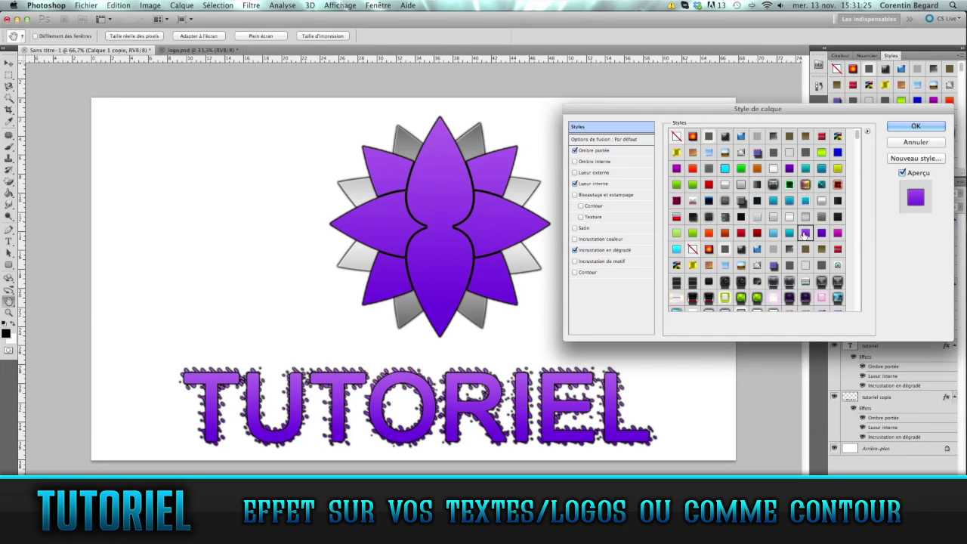
pyautogui.click(919, 126)
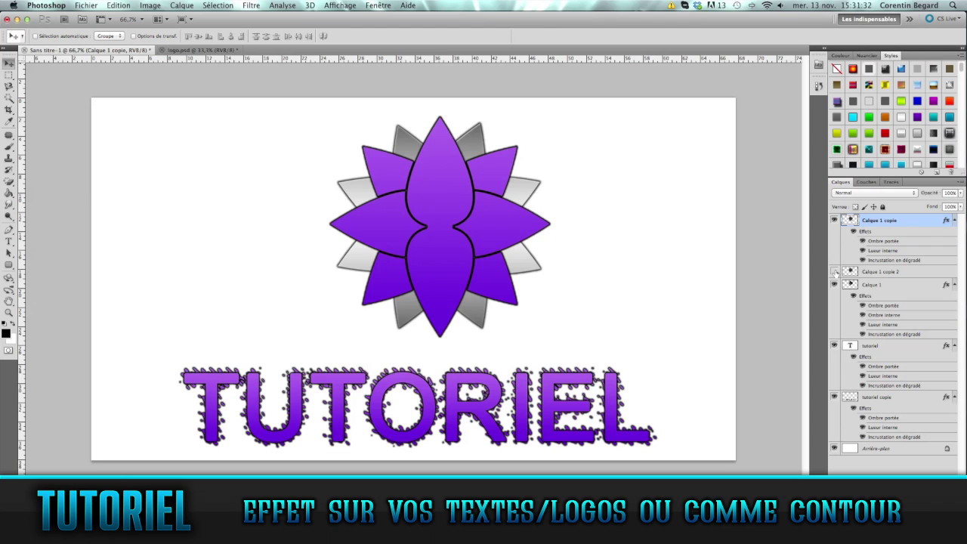
# - Delete the Calque 1 copie 2 layer, and merge Calque 1 copie with Calque 1 into a single logo layer
pyautogui.click(925, 274)
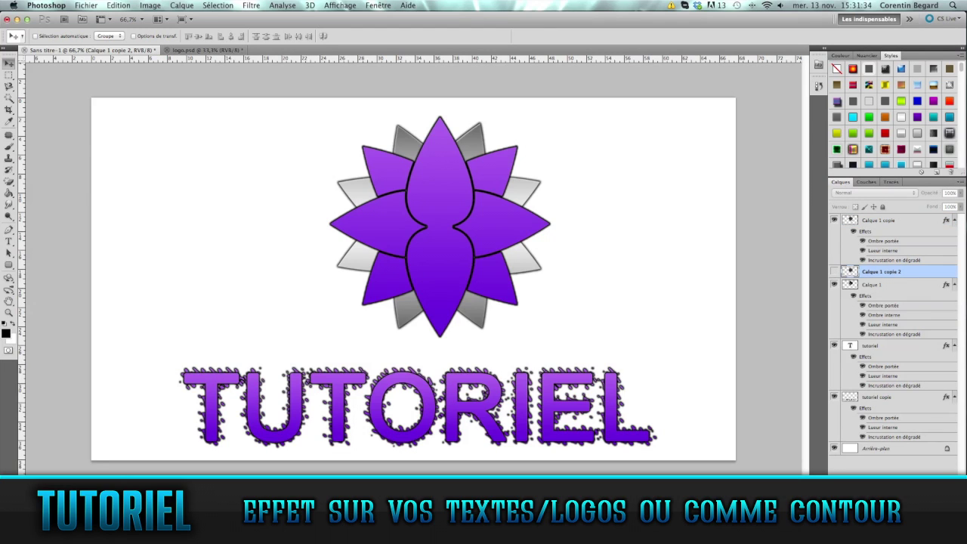
pyautogui.press('Delete')
pyautogui.click(908, 237)
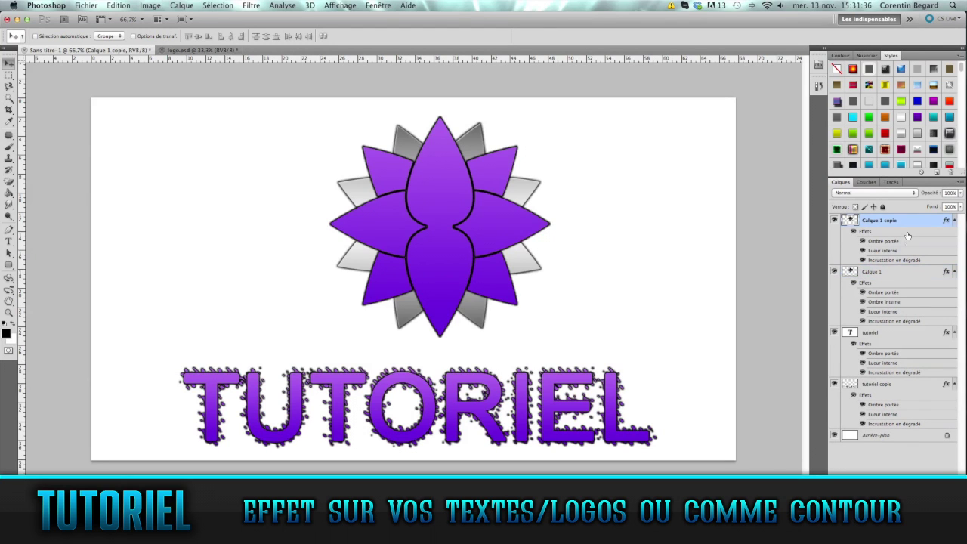
pyautogui.keyDown('shift'); pyautogui.click(904, 275); pyautogui.keyUp('shift')
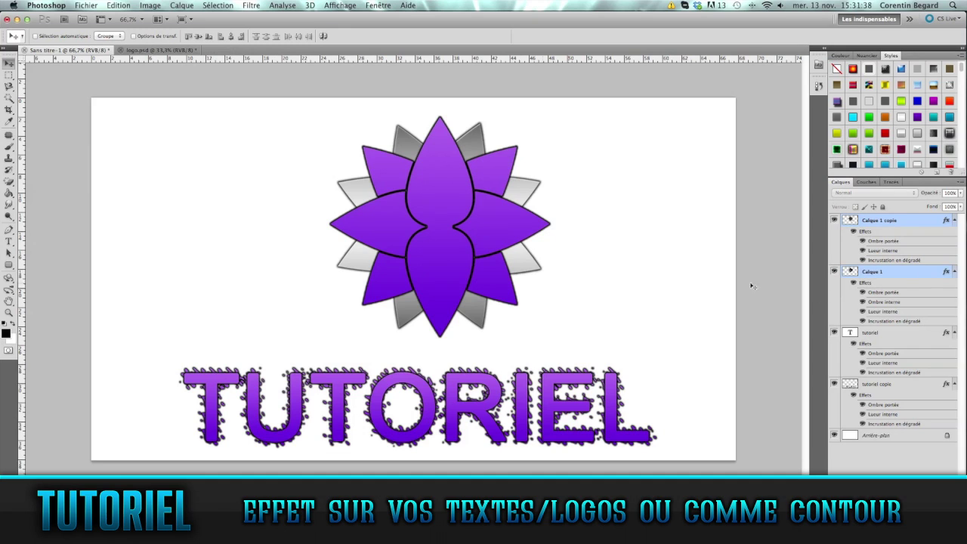
pyautogui.rightClick(901, 275)
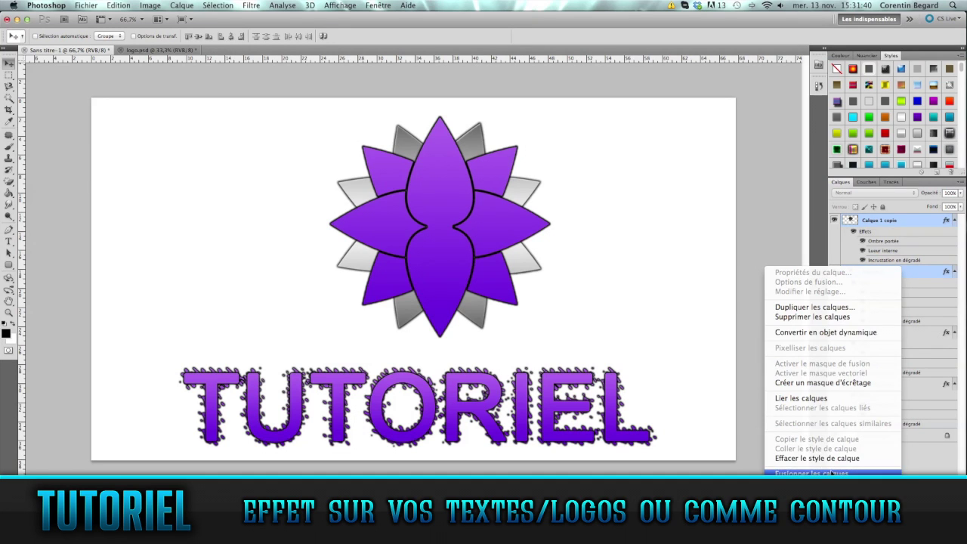
pyautogui.click(831, 473)
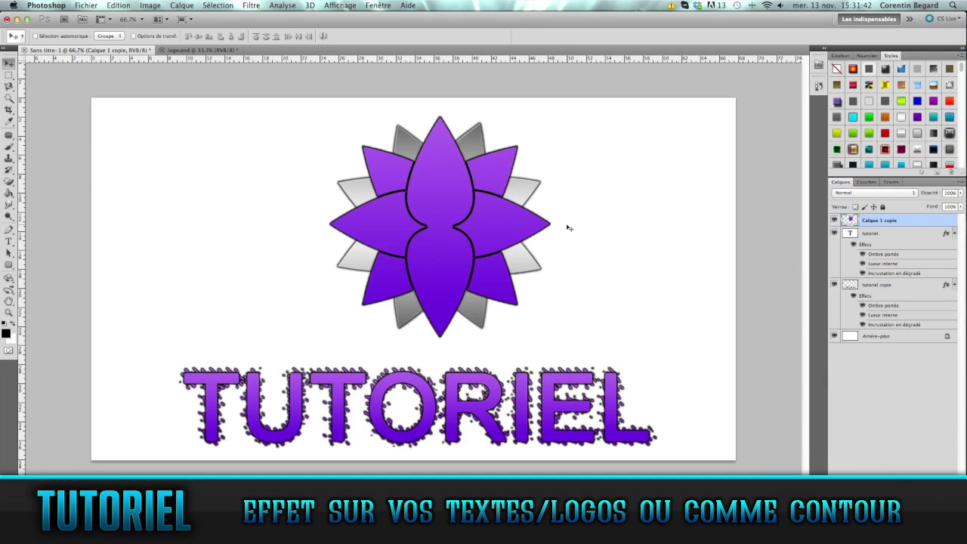
# - Duplicate the merged logo layer within Sans titre-1 as Calque 1 copie 2
pyautogui.rightClick(910, 222)
pyautogui.click(859, 260)
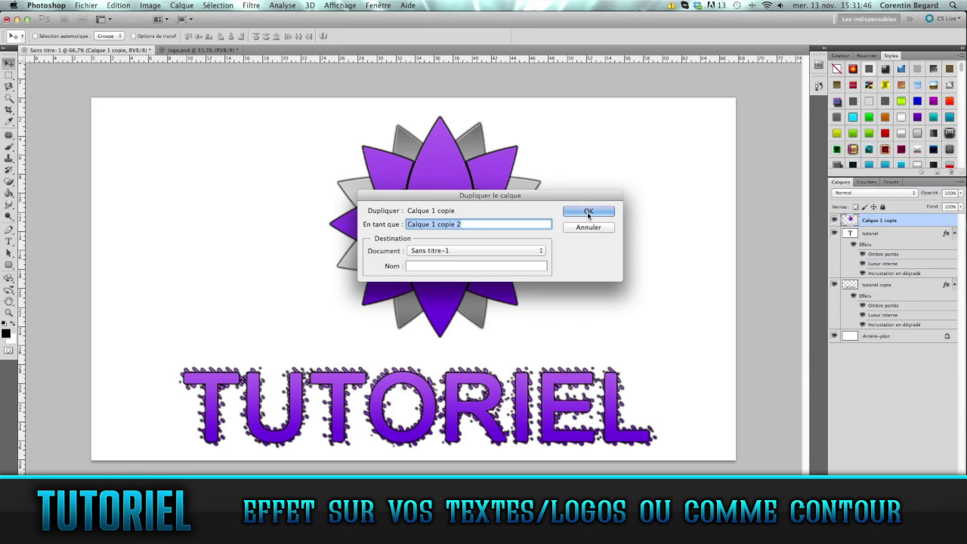
pyautogui.click(589, 211)
# - Apply the Ondulation filter at 999 % with Faible frequency to the logo duplicate, and move it below Calque 1 copie
pyautogui.click(251, 5)
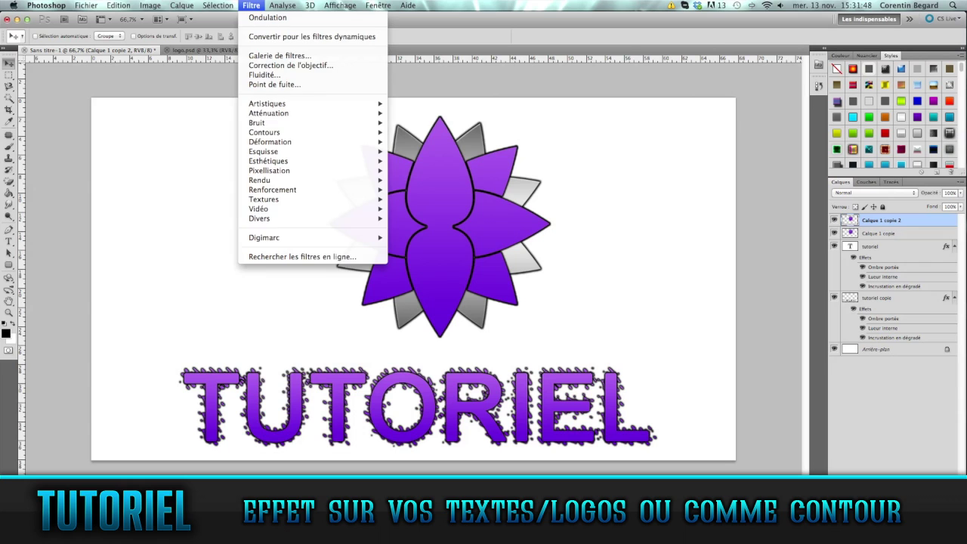
pyautogui.moveTo(316, 141)
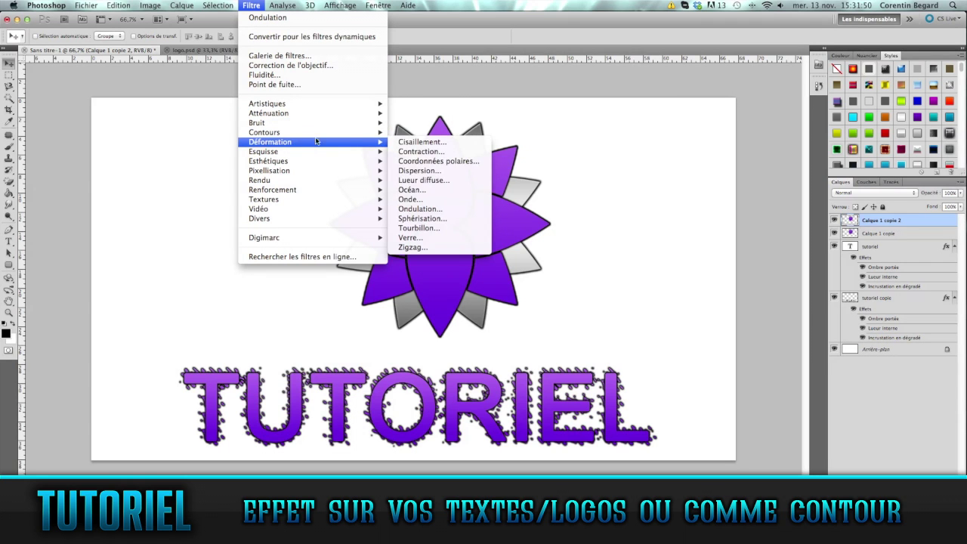
pyautogui.click(447, 210)
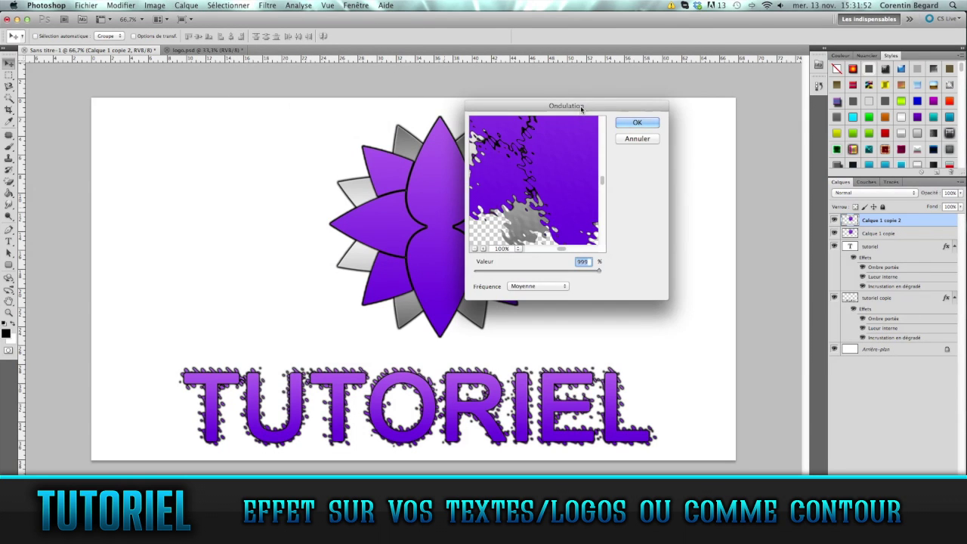
pyautogui.moveTo(583, 107); pyautogui.dragTo(678, 110)
pyautogui.click(637, 289)
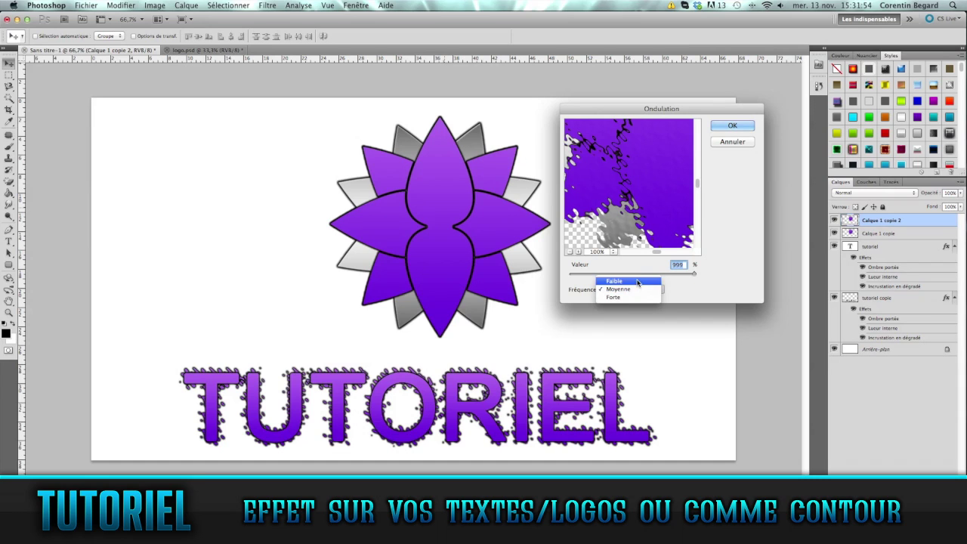
pyautogui.click(638, 282)
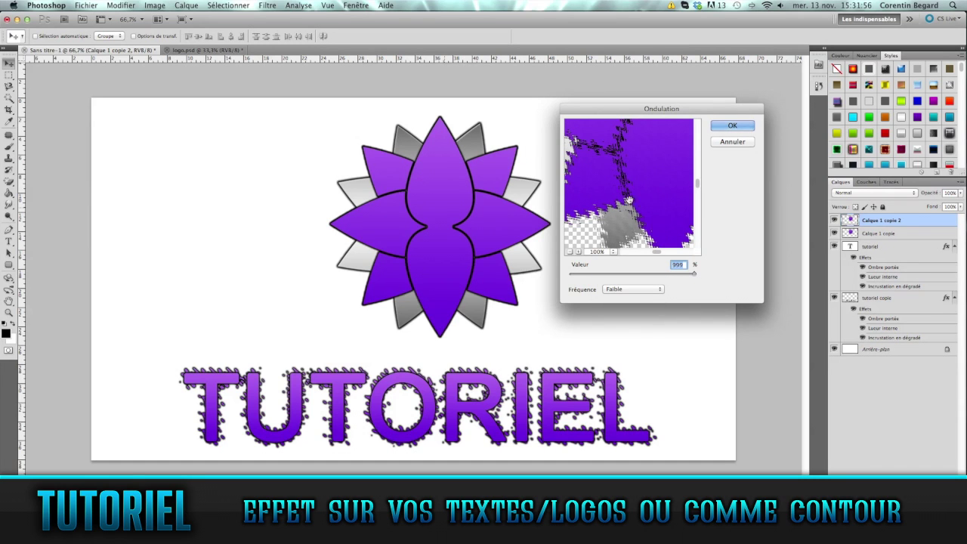
pyautogui.moveTo(629, 206); pyautogui.dragTo(651, 226)
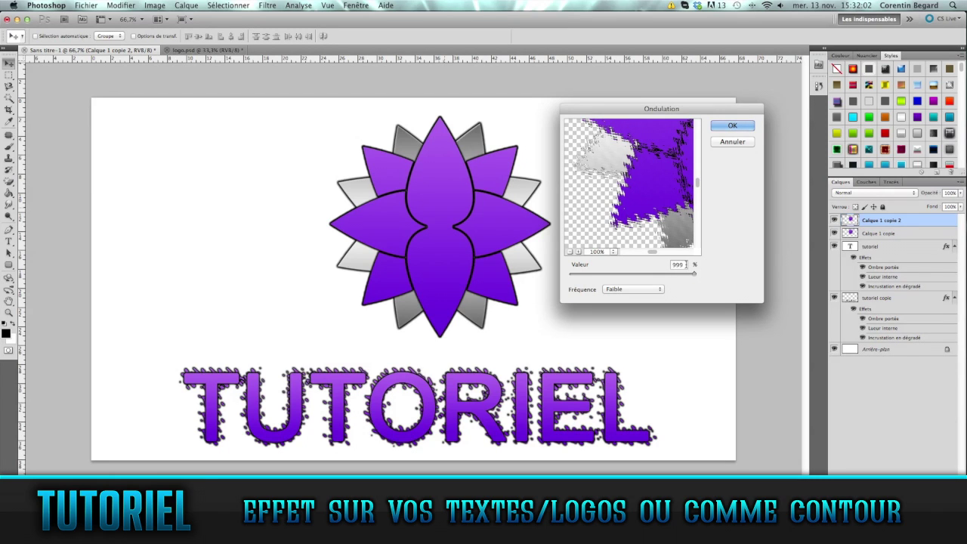
pyautogui.click(733, 125)
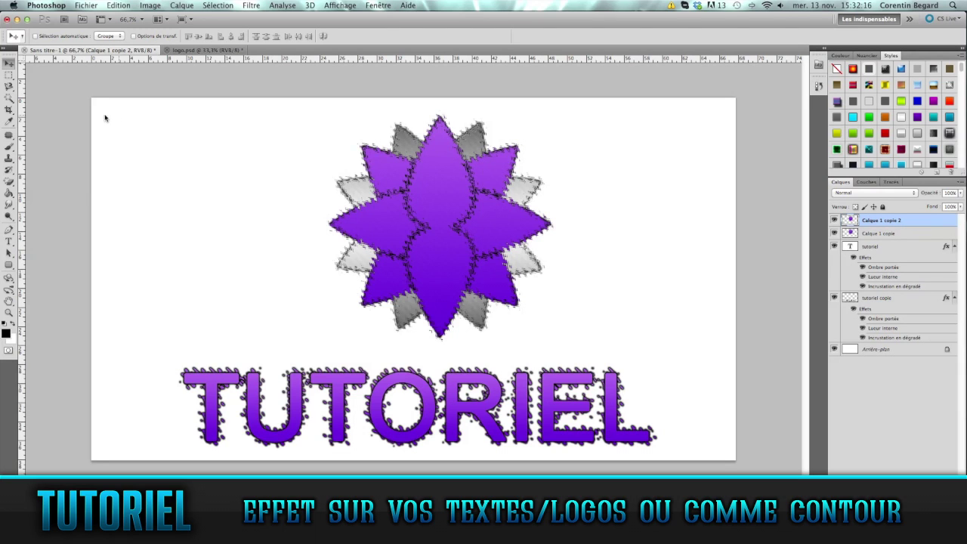
pyautogui.moveTo(911, 221); pyautogui.dragTo(910, 237)
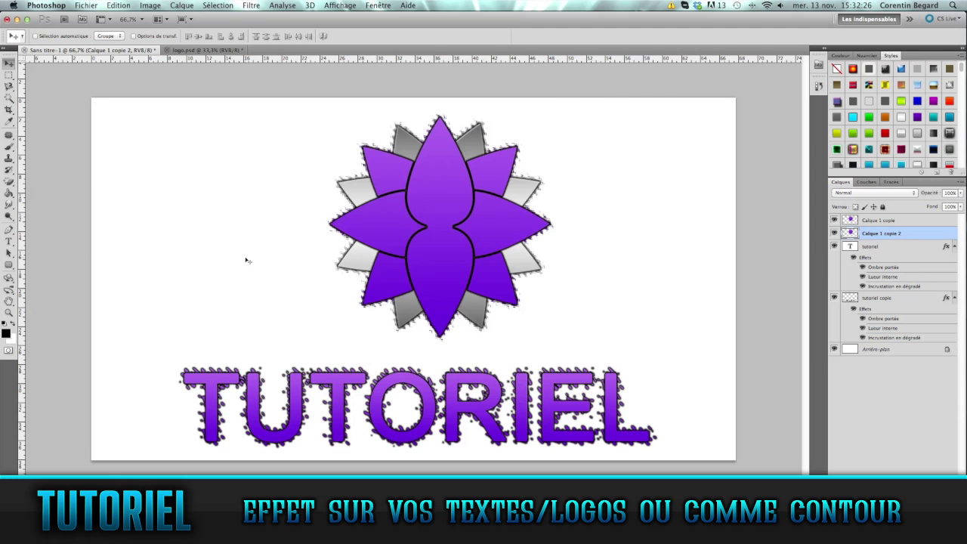
# - Examine the rippled outline around the logo at 100 %, and return to the full canvas view
pyautogui.click(9, 313)
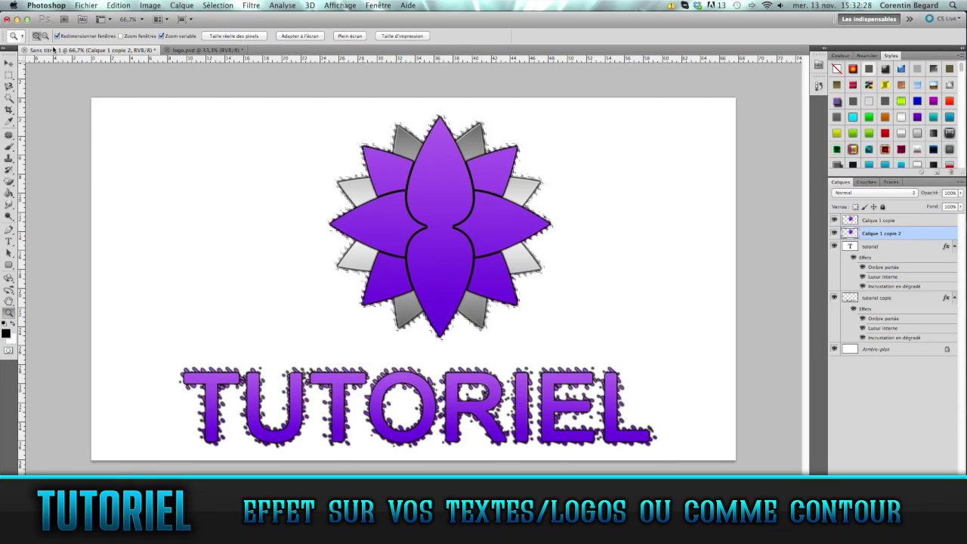
pyautogui.click(435, 265)
pyautogui.scroll(2, 367, 244)
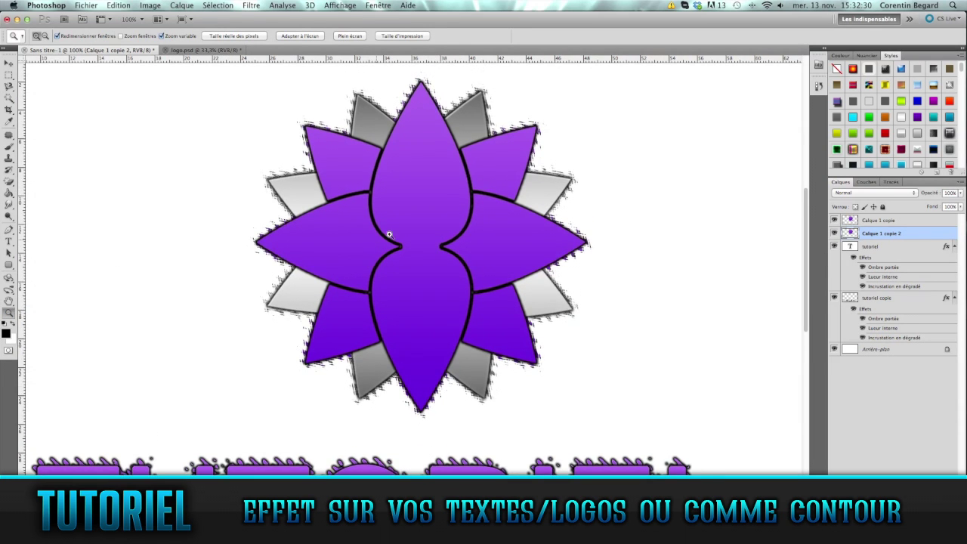
pyautogui.scroll(-3, 562, 173)
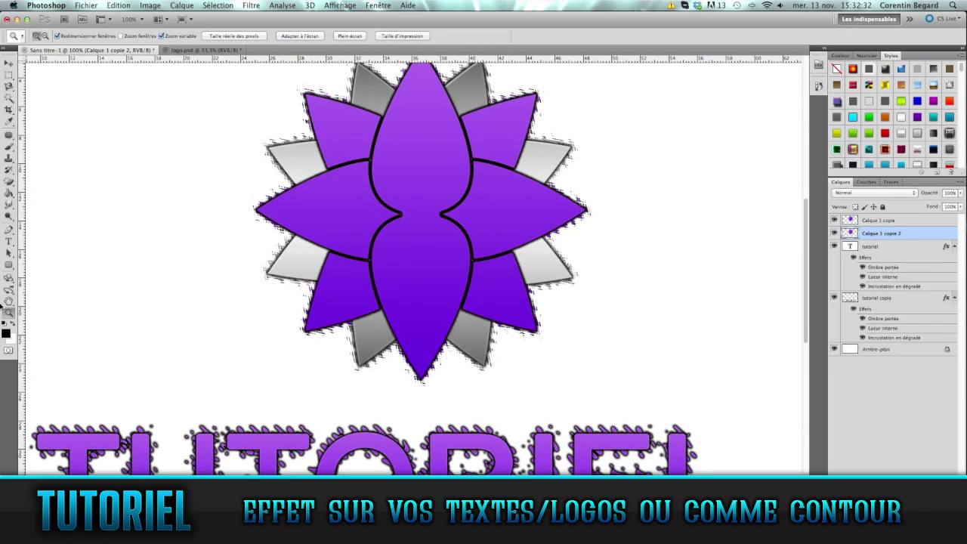
pyautogui.click(46, 36)
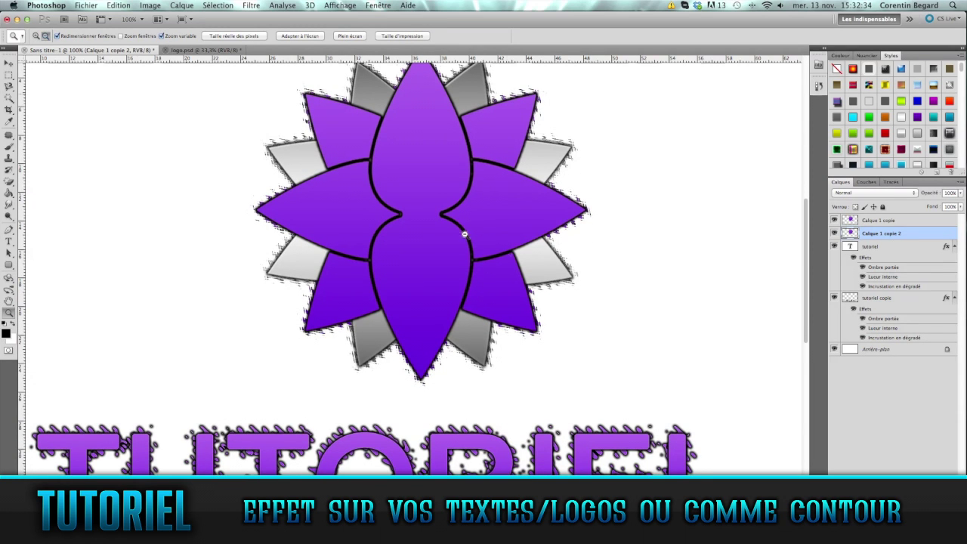
pyautogui.click(508, 251)
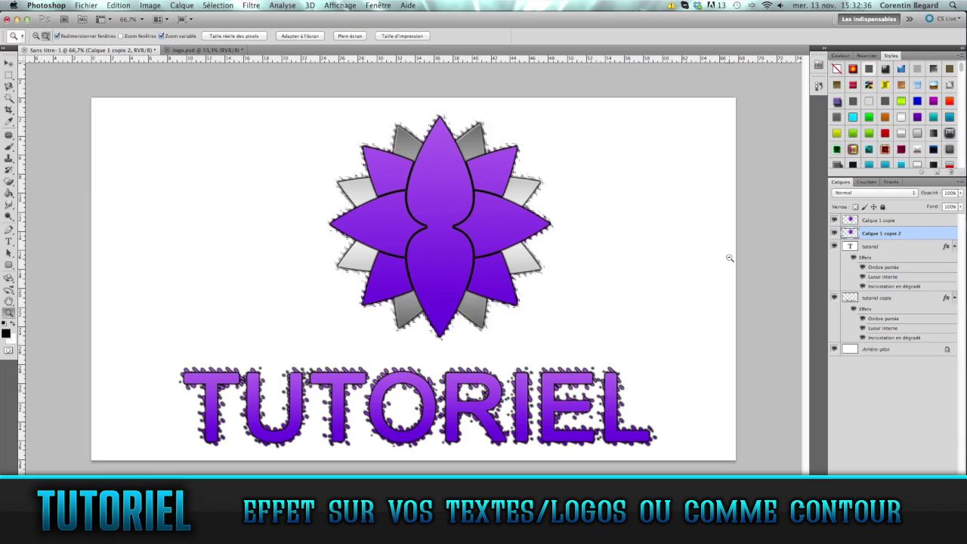